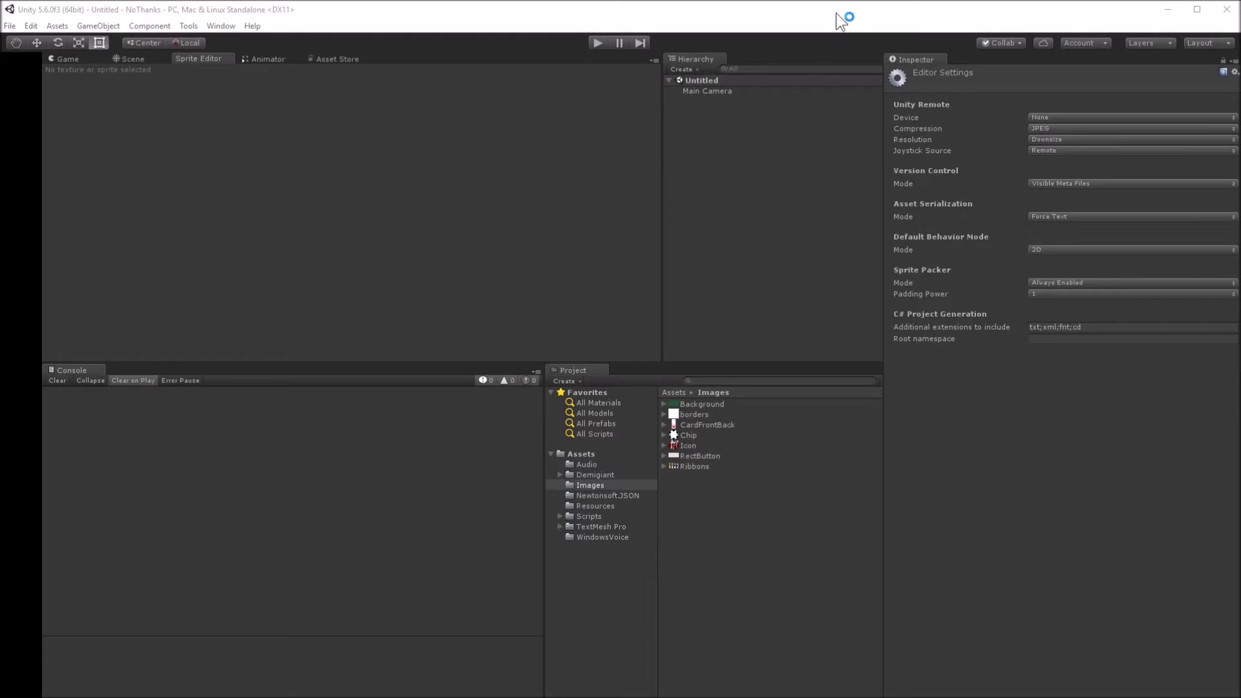
- Select Main Camera to show its orthographic camera settings (size 5, Z -10) in the Inspector
left_click(720, 91)
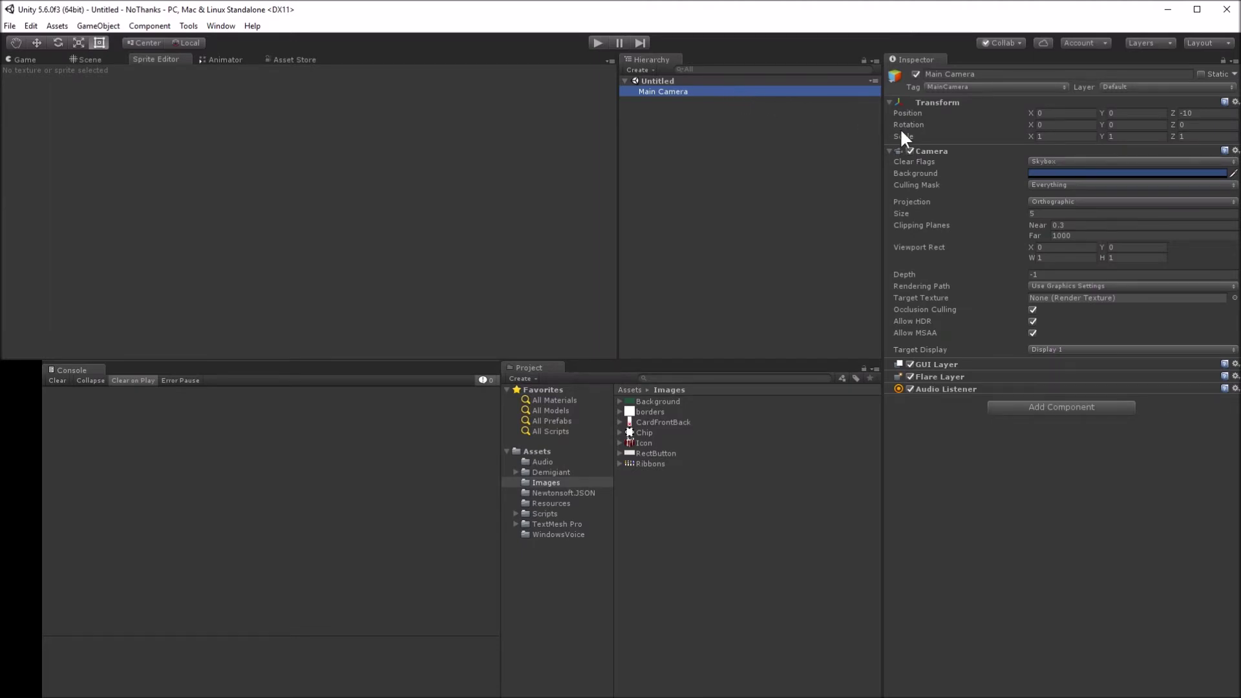
- Set the Main Camera size to 10 and clipping planes to near 1, far 100
left_click(1043, 215)
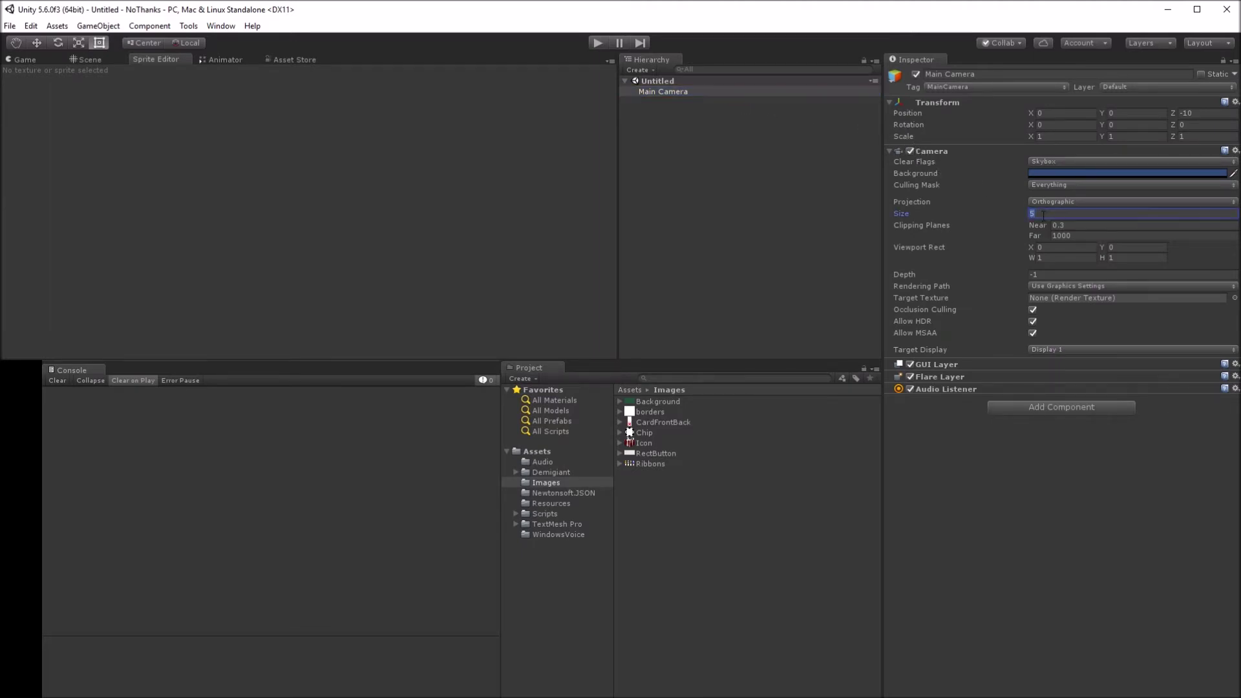
type("10")
key("Tab")
type("1")
key("Tab")
type("100")
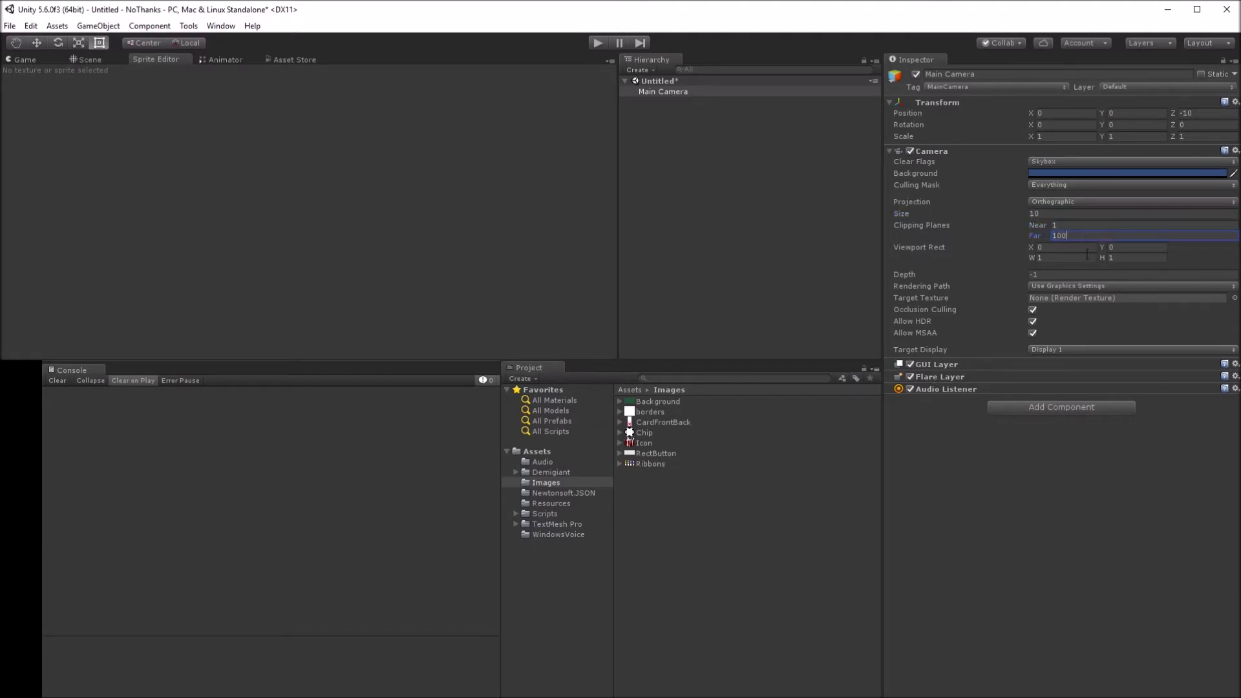
- Add the Aspect Utility script to the Main Camera via component search 'asp'
left_click(1067, 409)
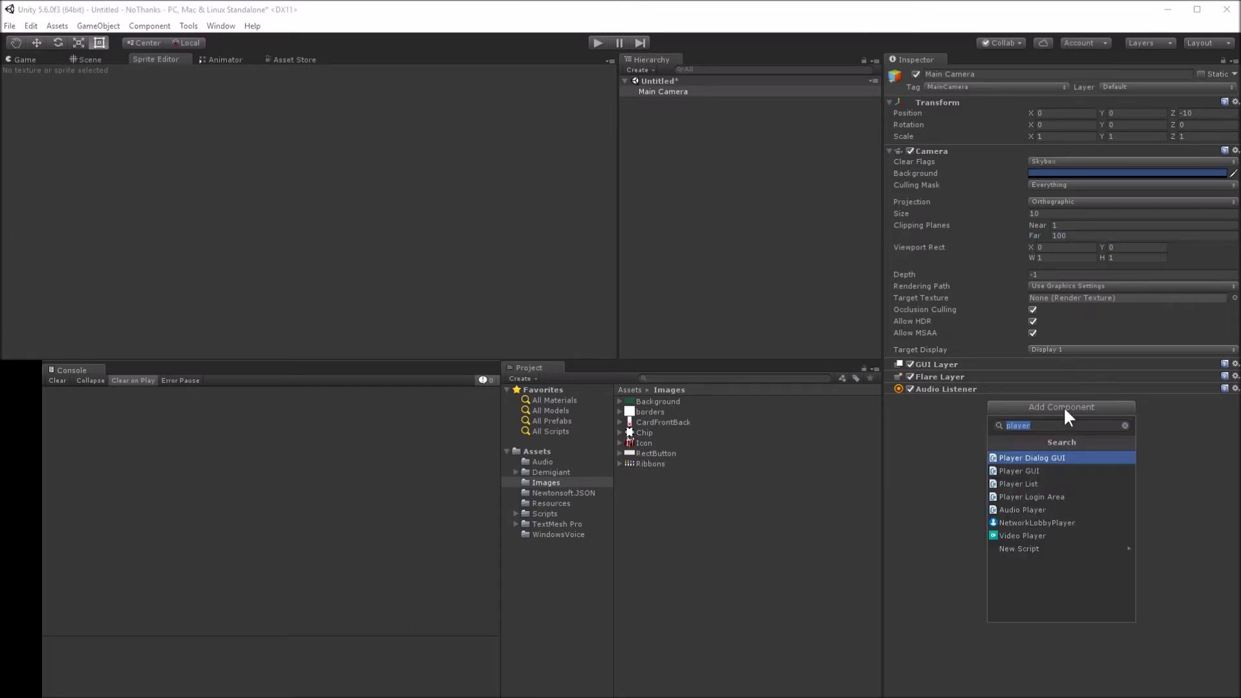
type("aspe")
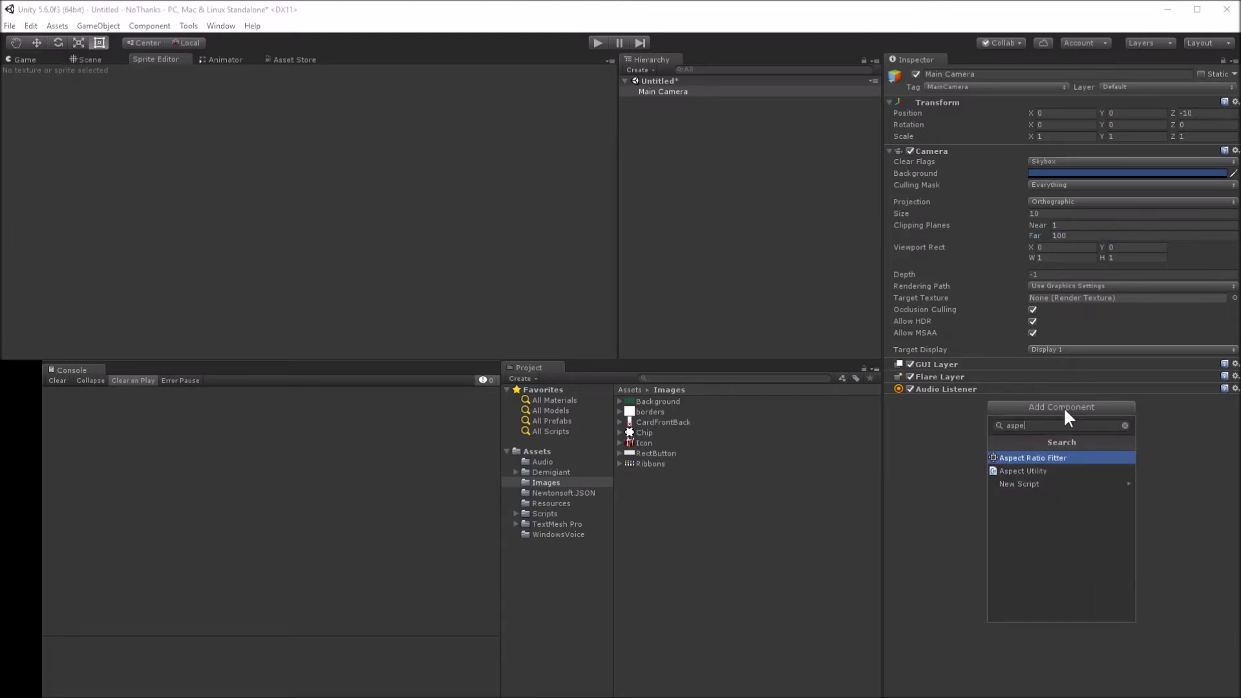
key("Down")
key("Return")
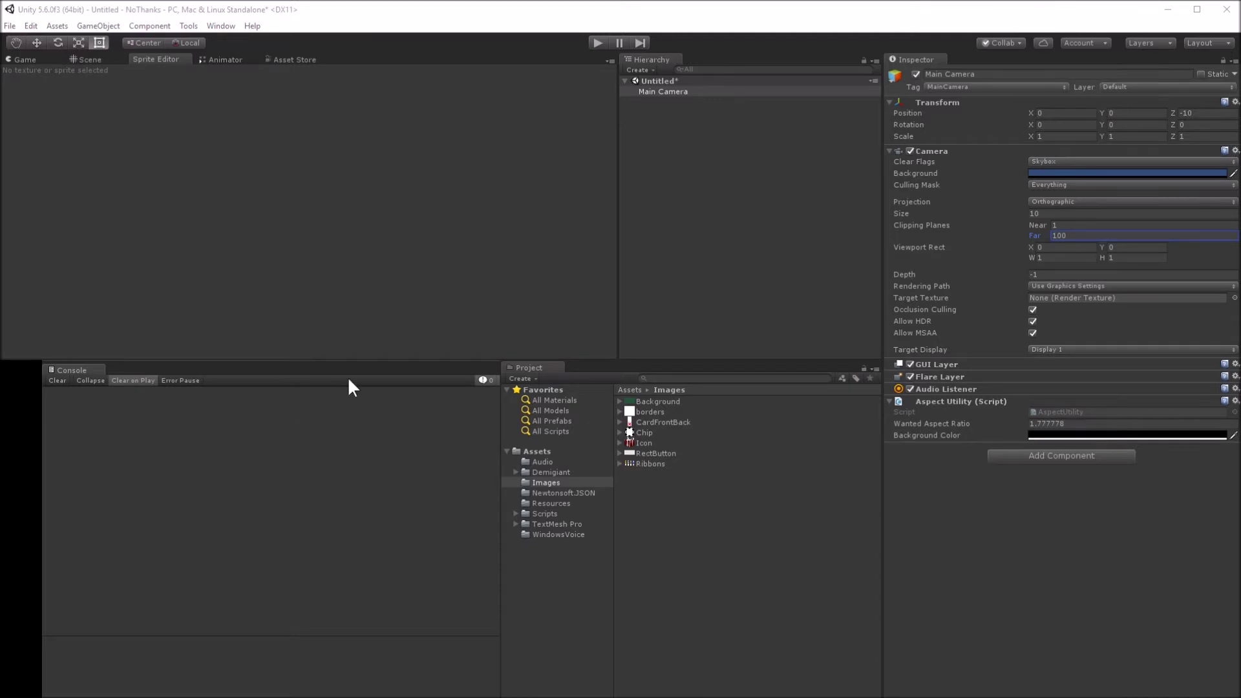
- Duplicate Main Camera and name the copy animationCamera
left_click(657, 91)
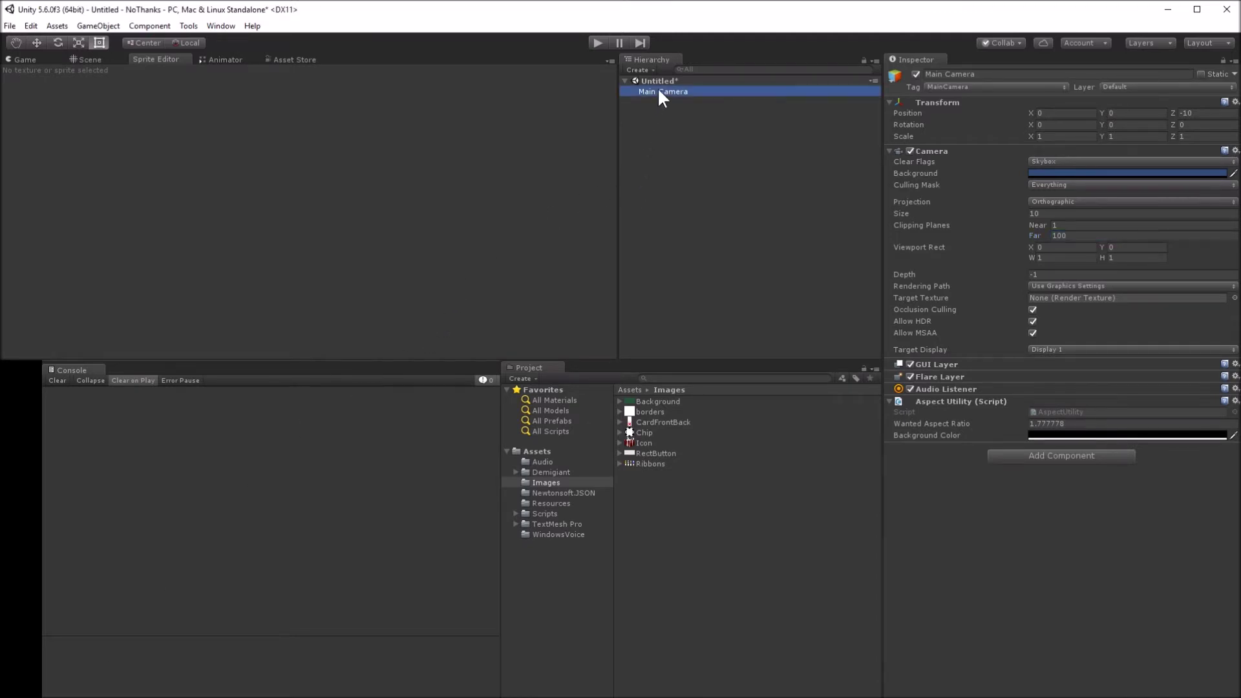
key("ctrl+d")
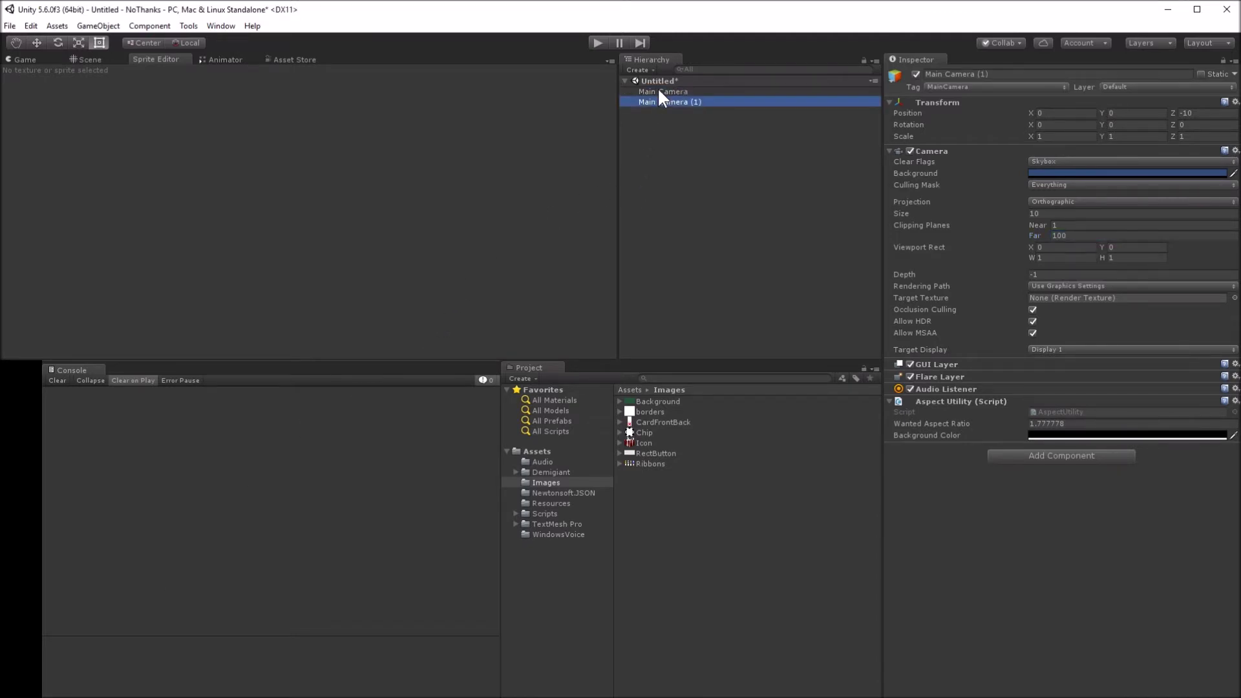
key("F2")
type("anim")
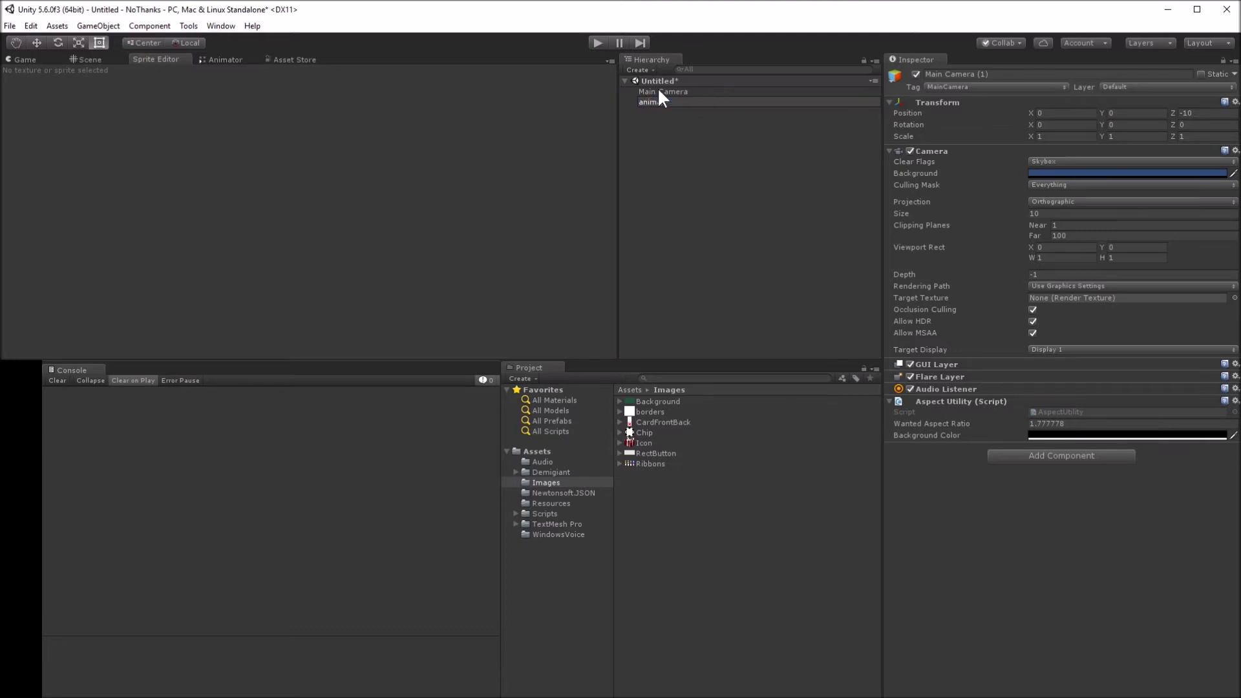
type("ationCamera")
key("Return")
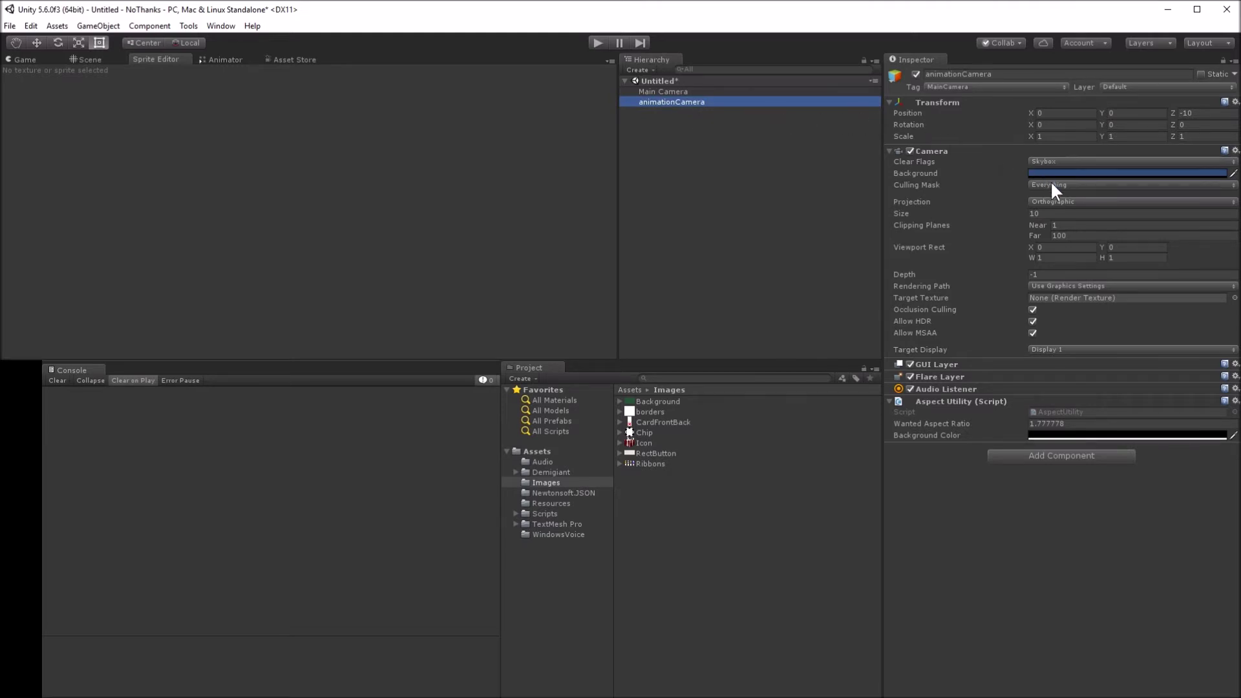
- Set animationCamera's Clear Flags to Don't Clear and remove its Audio Listener
left_click(1061, 162)
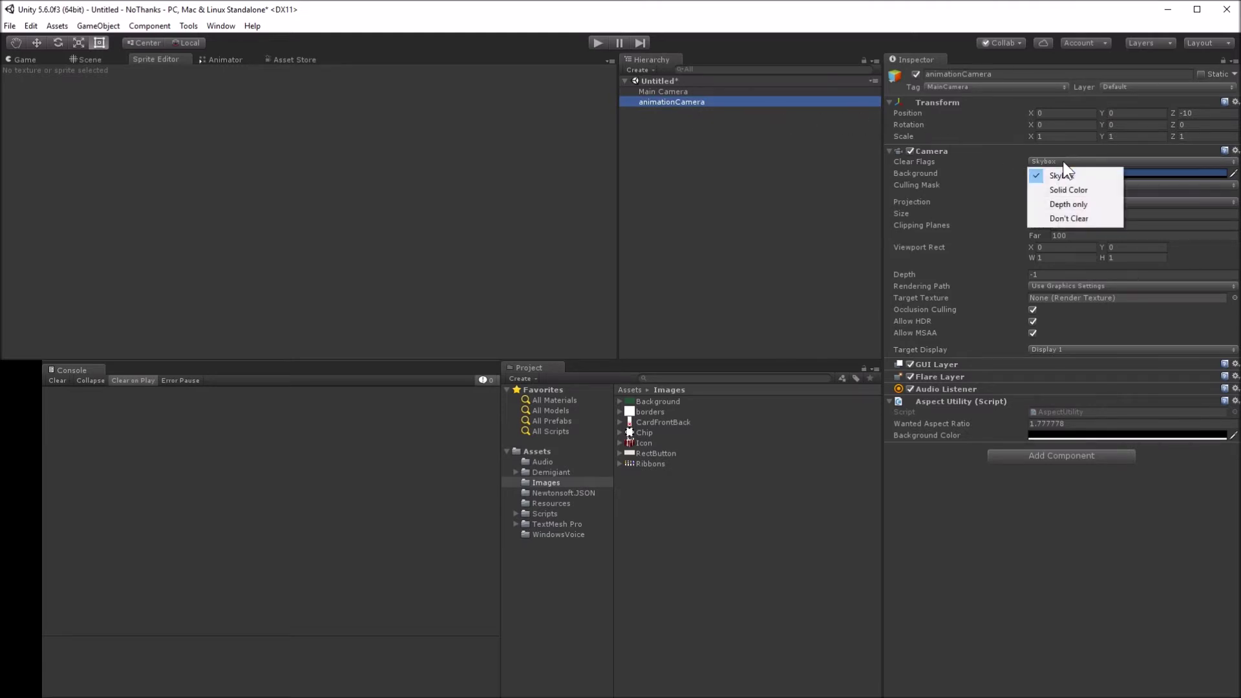
left_click(1063, 220)
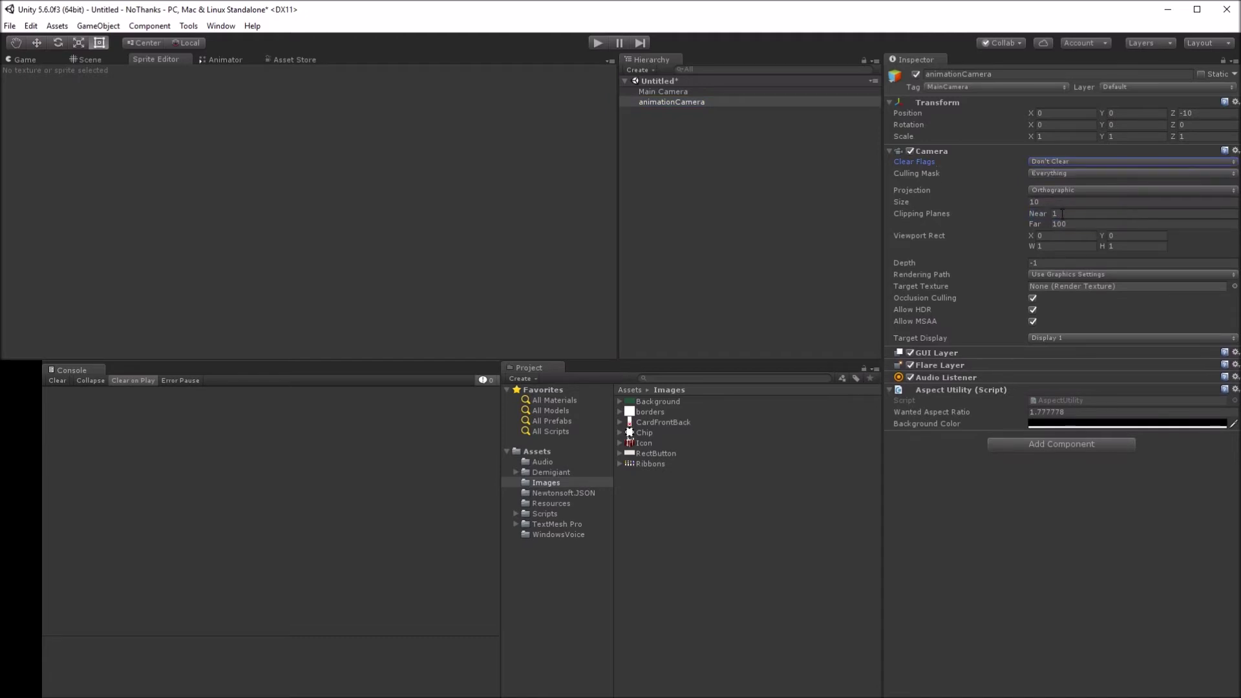
left_click(1236, 377)
left_click(1168, 411)
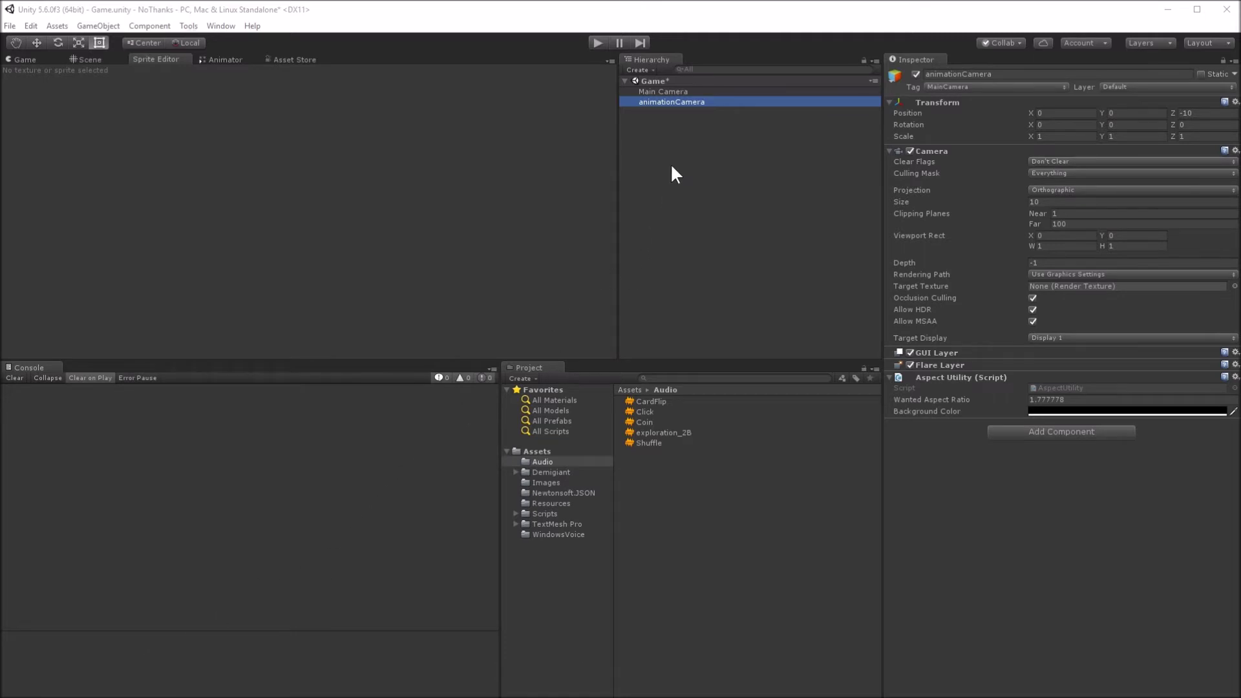
left_click(682, 122)
- Create a UI Canvas with its EventSystem and name it MainMenuCanvas
right_click(682, 121)
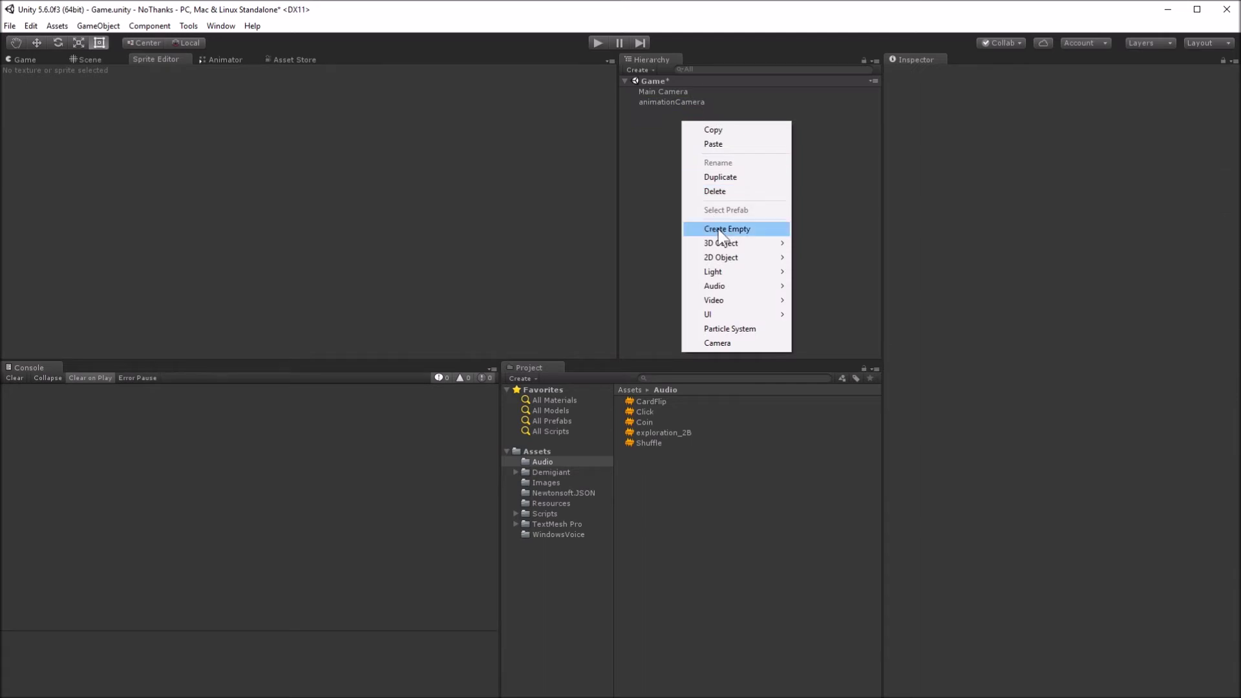
mouse_move(712, 314)
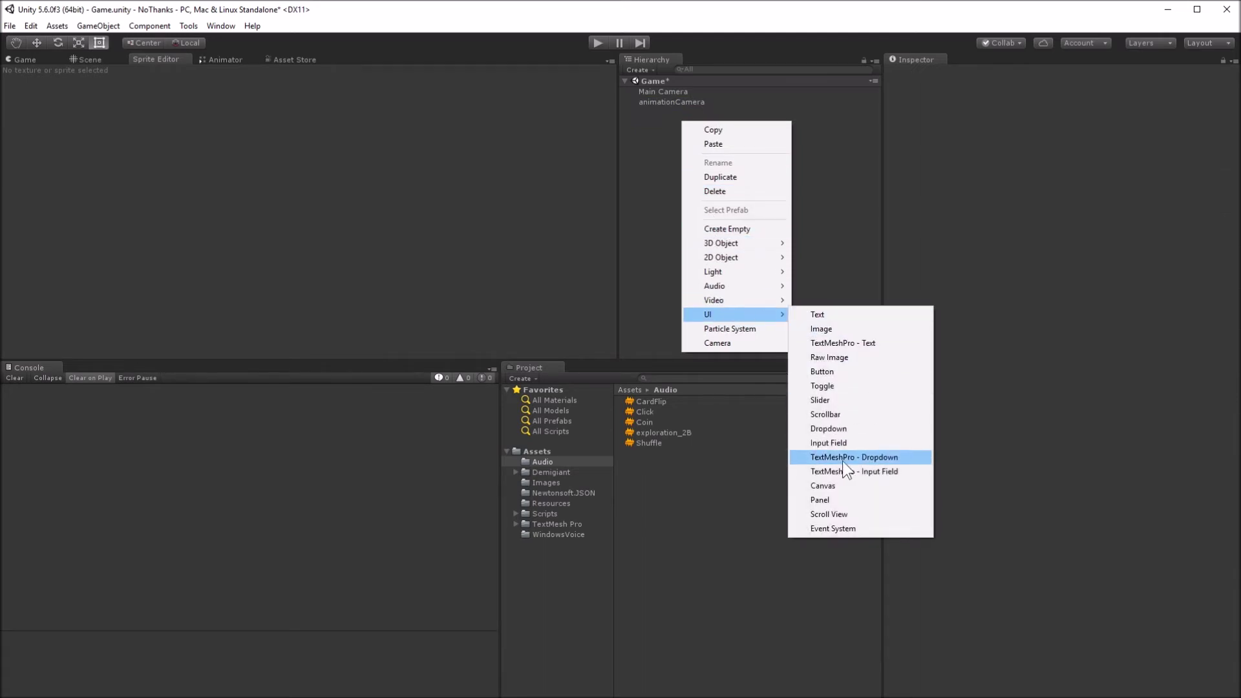
left_click(832, 486)
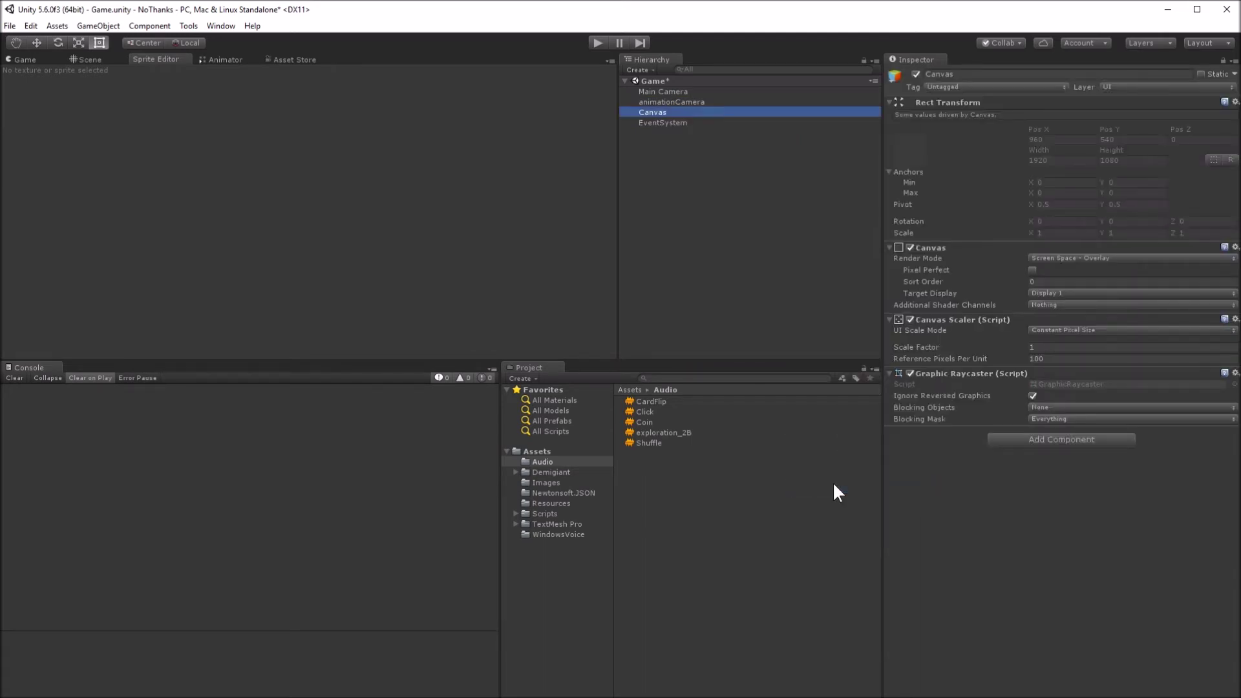
type("MainM")
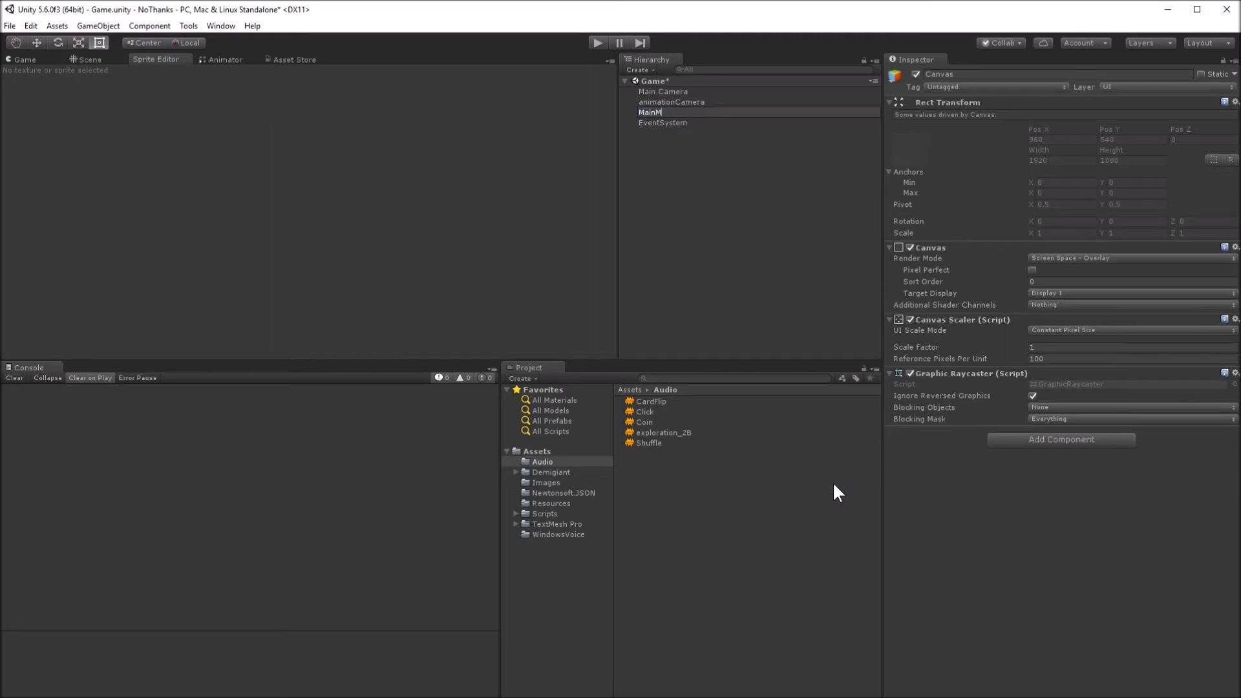
type("enuCanvas")
key("Return")
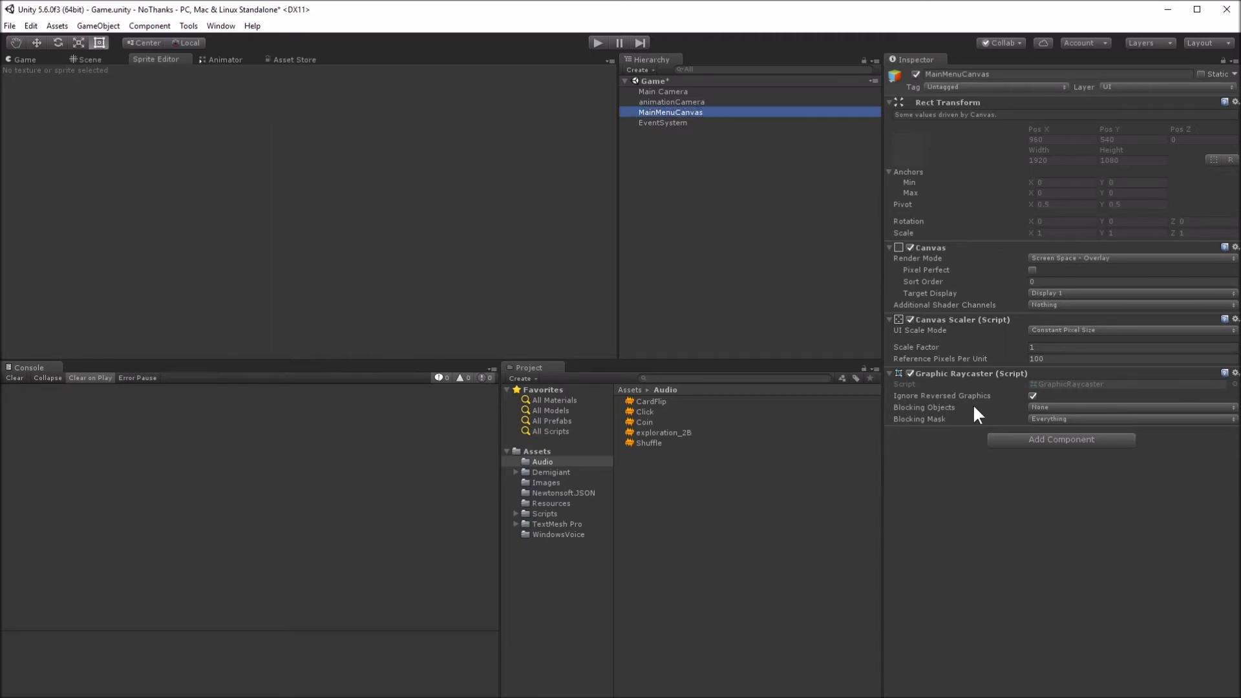
- Render MainMenuCanvas as Screen Space - Camera via Main Camera, pixel perfect, plane distance 10
left_click(1087, 261)
left_click(1088, 285)
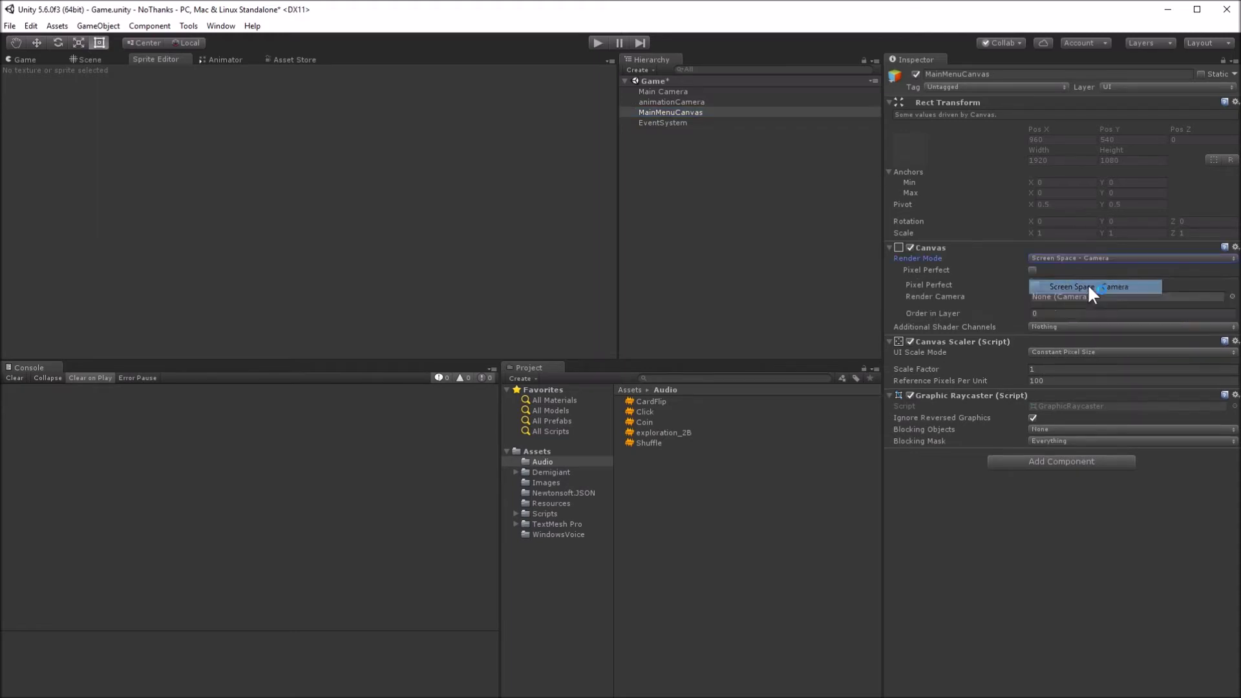
left_click(1234, 282)
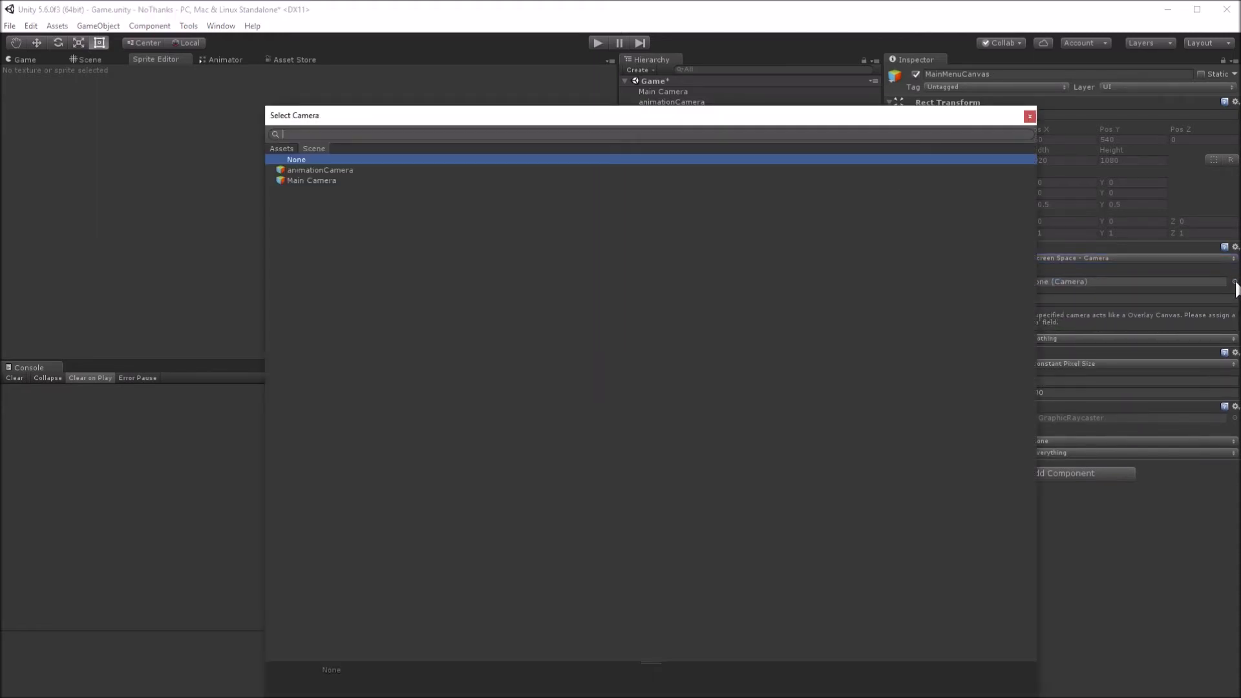
left_click(323, 181)
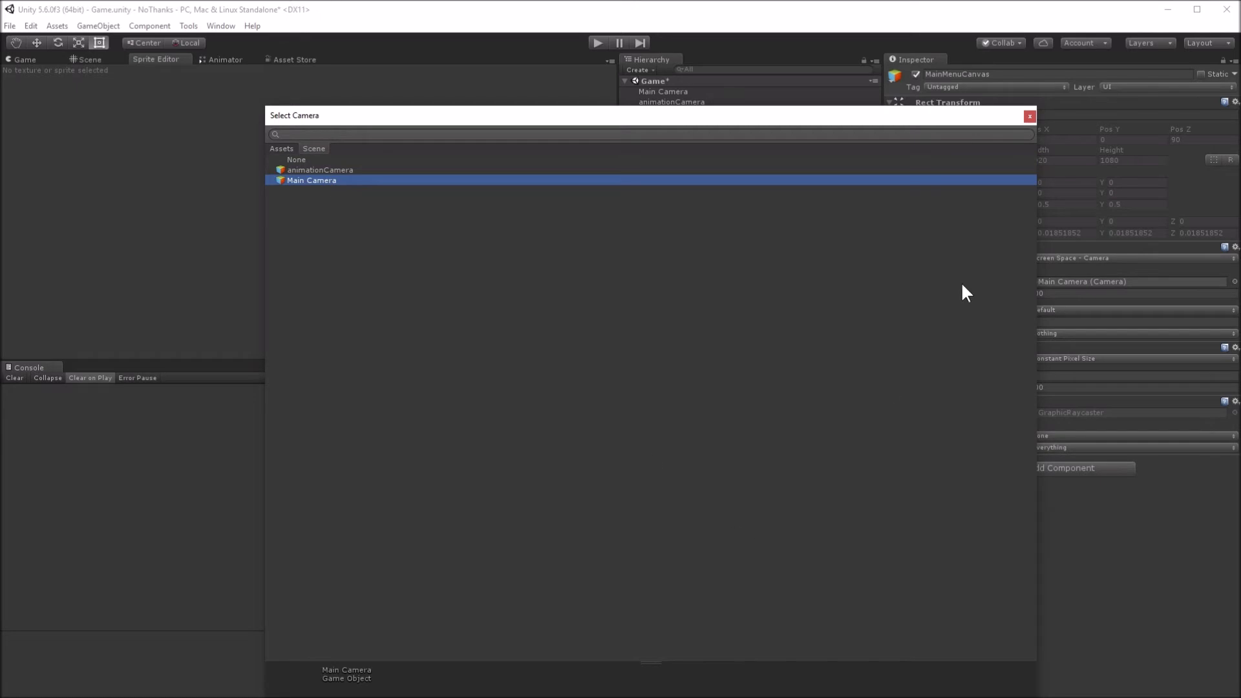
left_click(1030, 116)
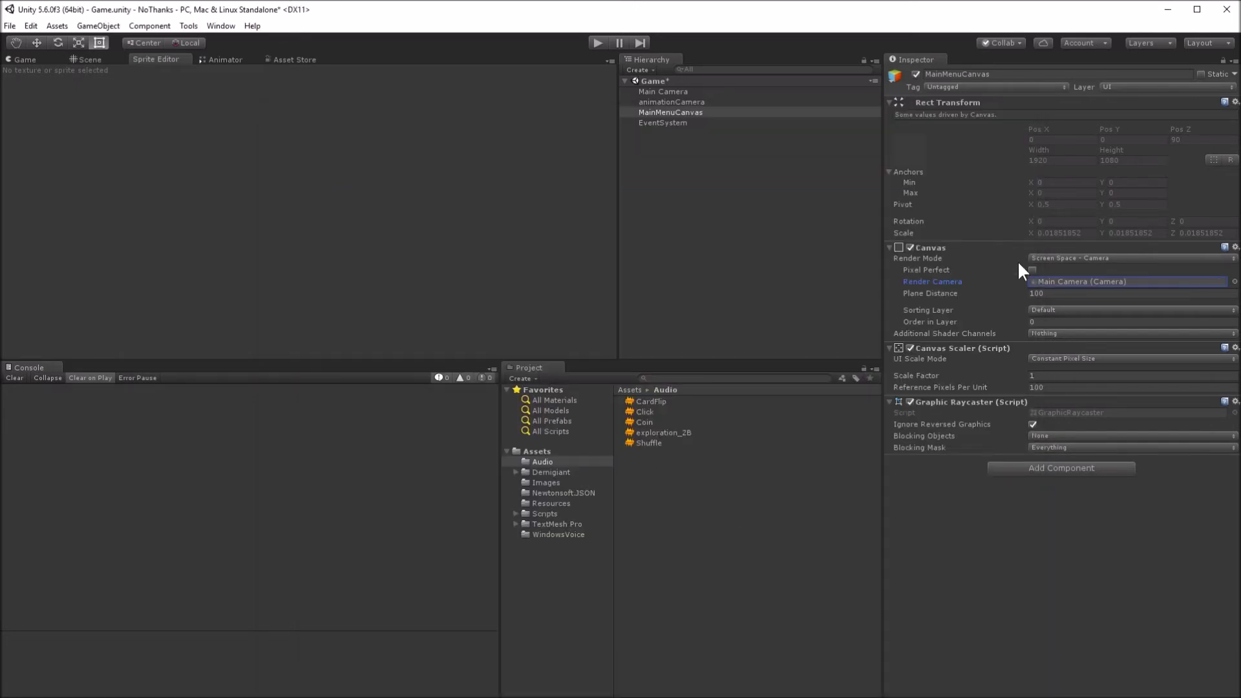
left_click(1032, 270)
left_click(1038, 293)
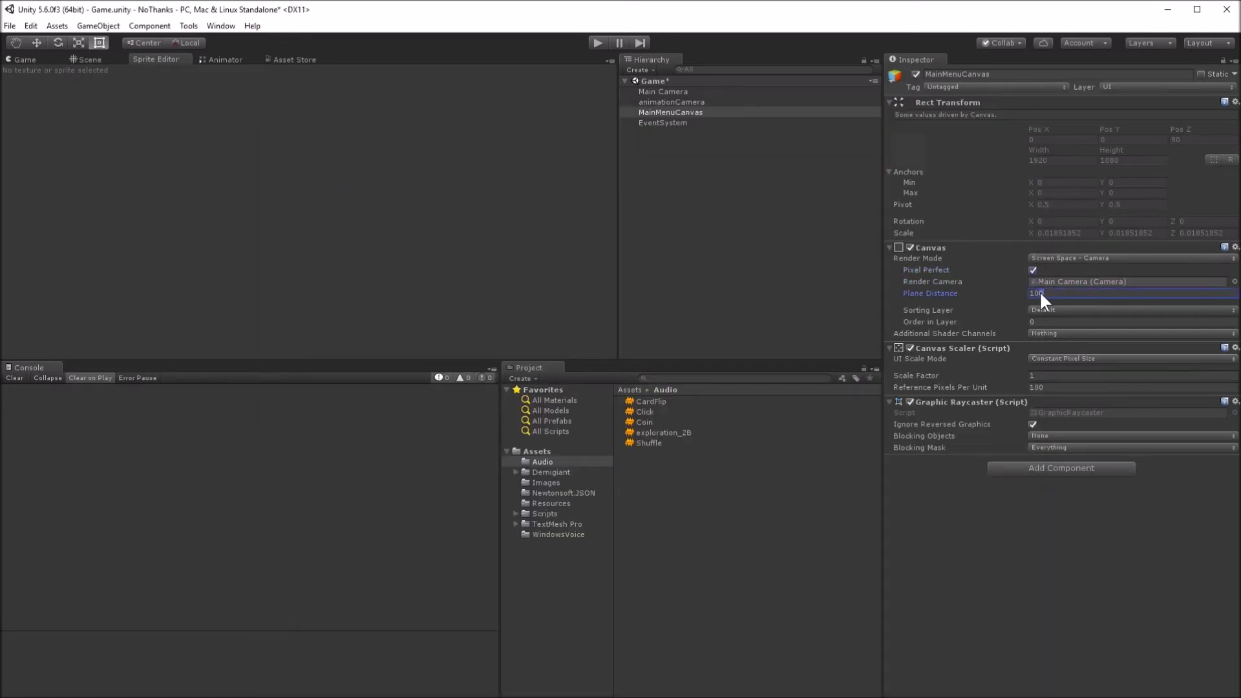
key("BackSpace")
- Scale the canvas with screen size from a 1920×1080 reference, match mode Expand
left_click(1054, 358)
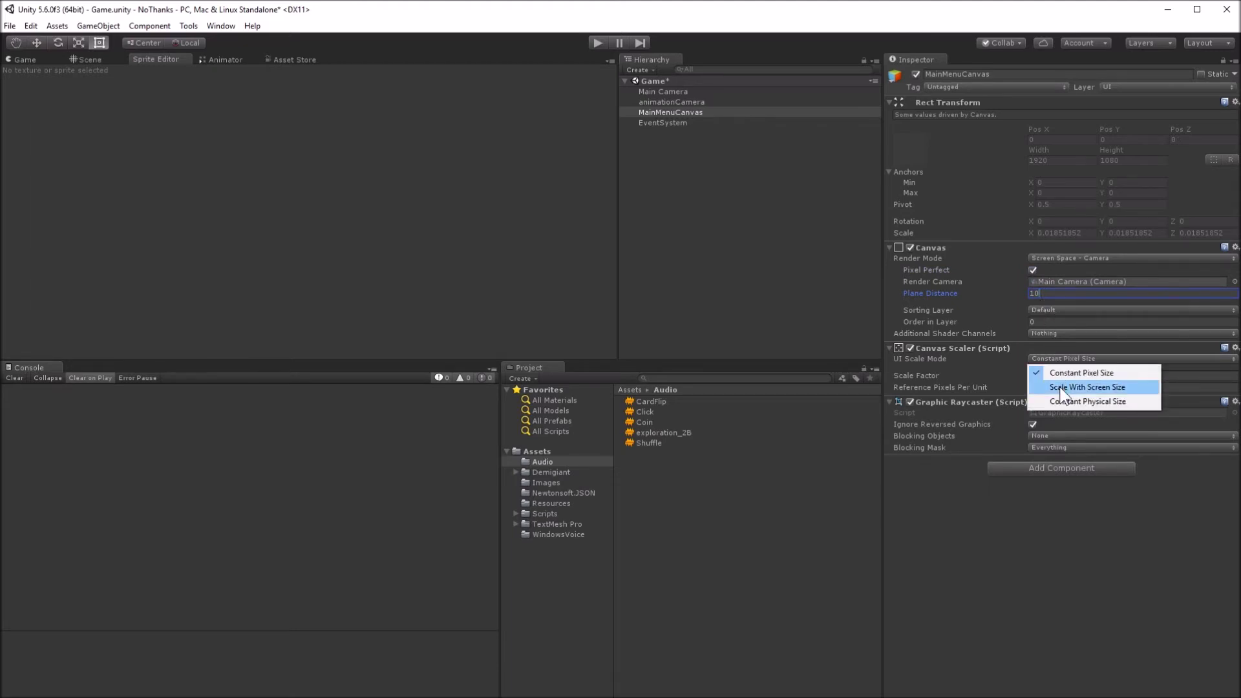
left_click(1060, 387)
left_click(1058, 375)
type("1")
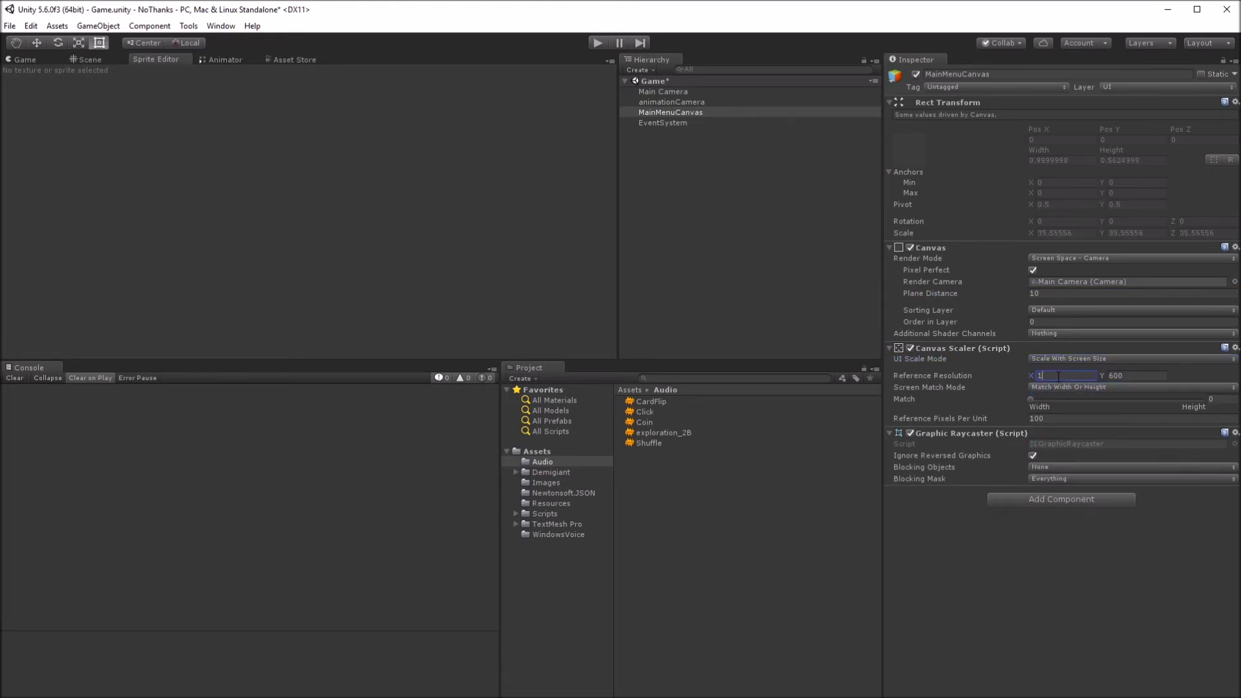
type("920")
key("Tab")
type("1080")
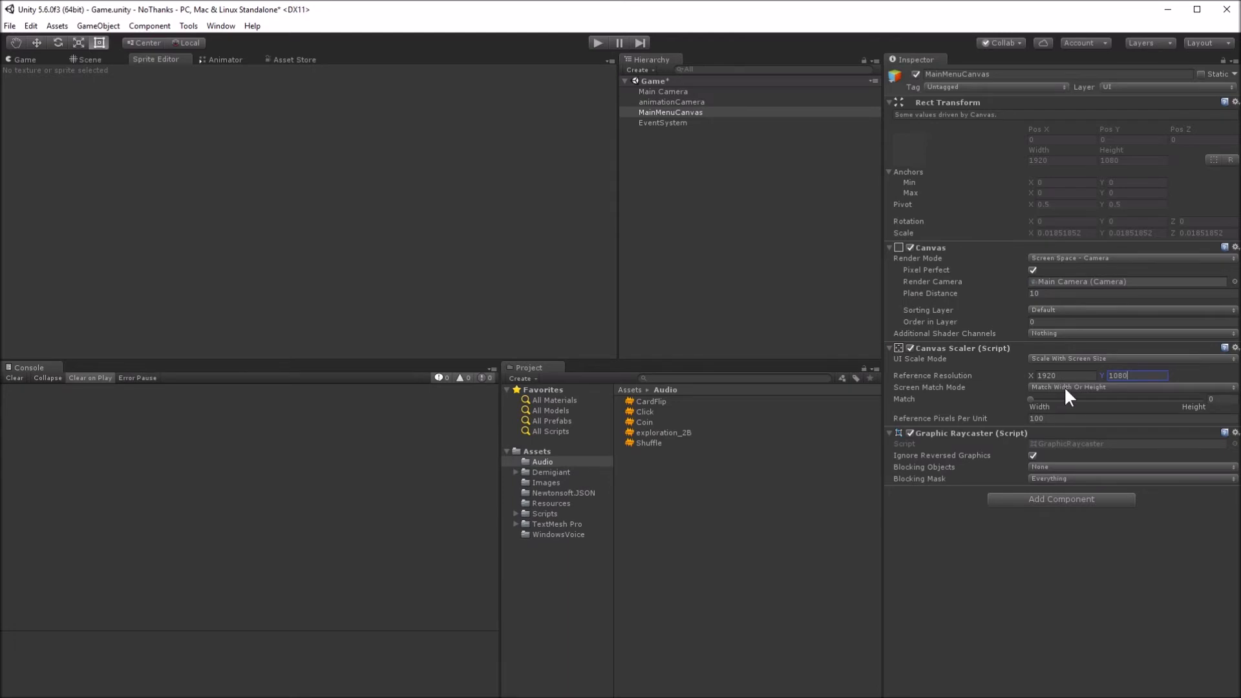
left_click(1064, 386)
left_click(1067, 417)
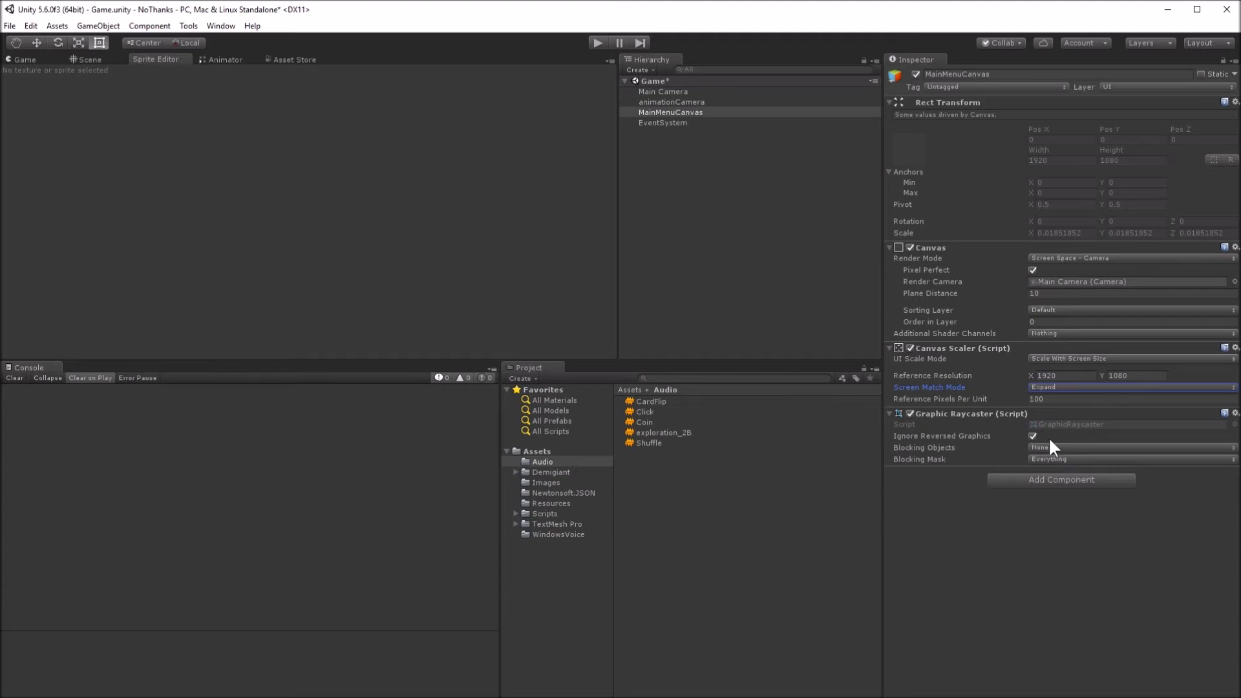
left_click(683, 112)
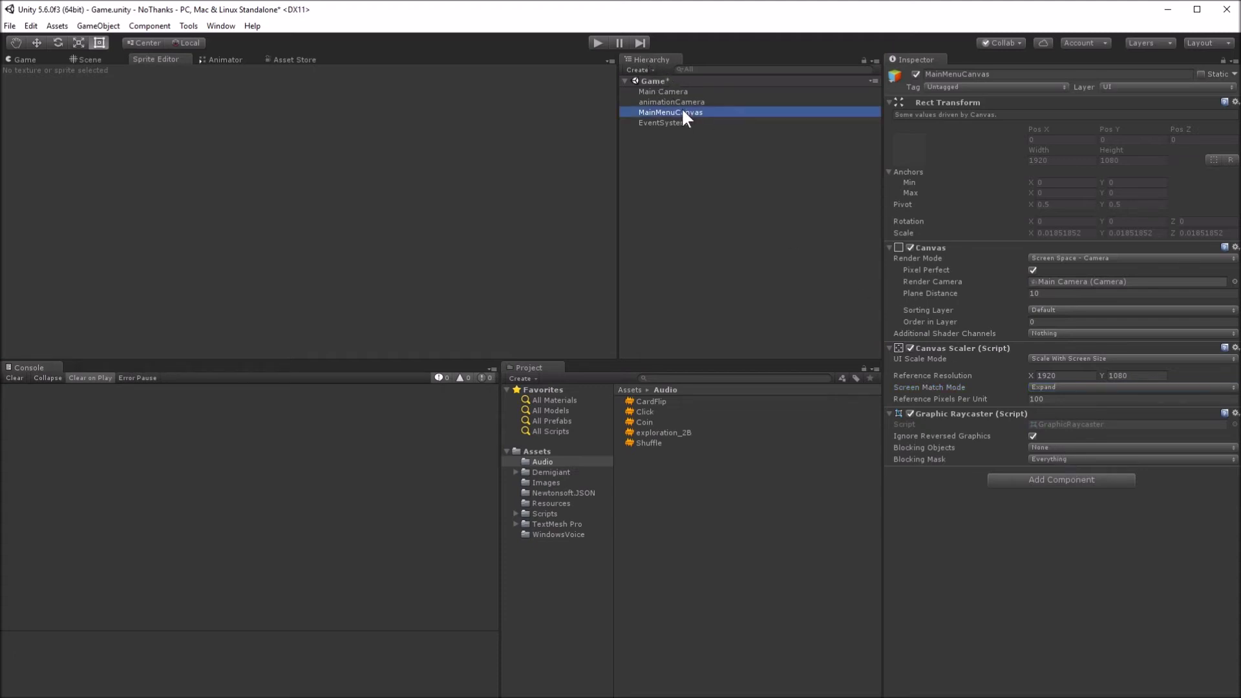
- Duplicate MainMenuCanvas as LoadCanvas with Order in Layer 1
key("ctrl+d")
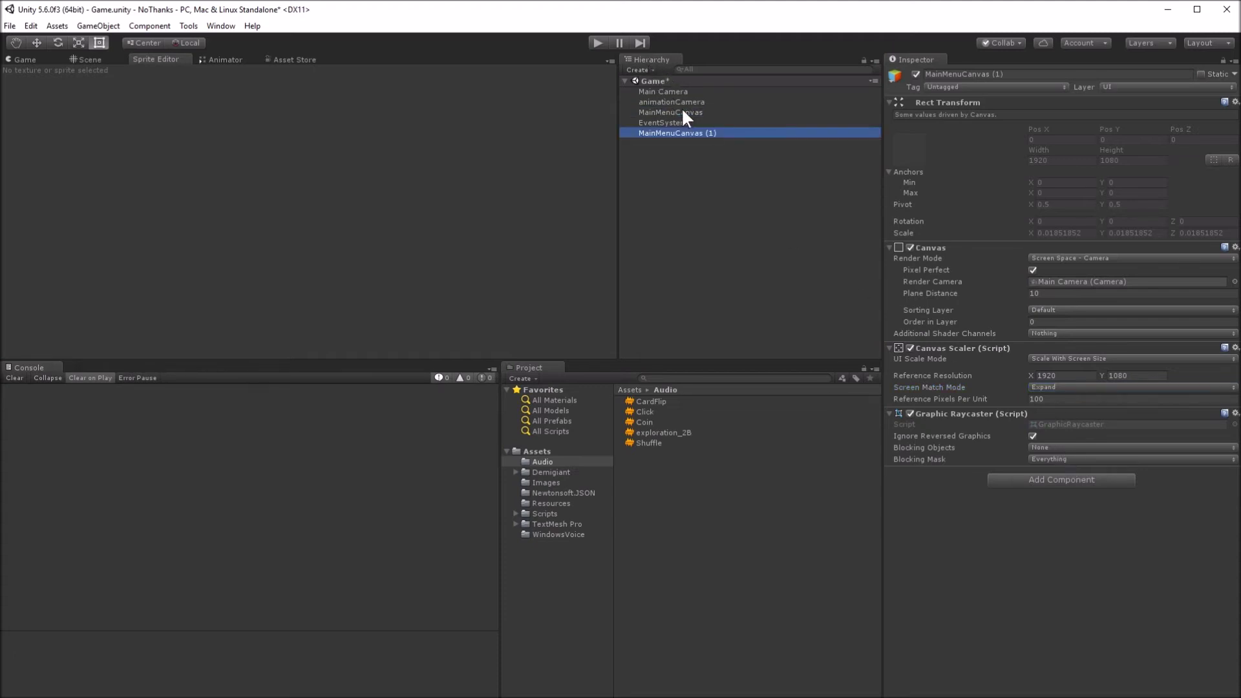
key("F2")
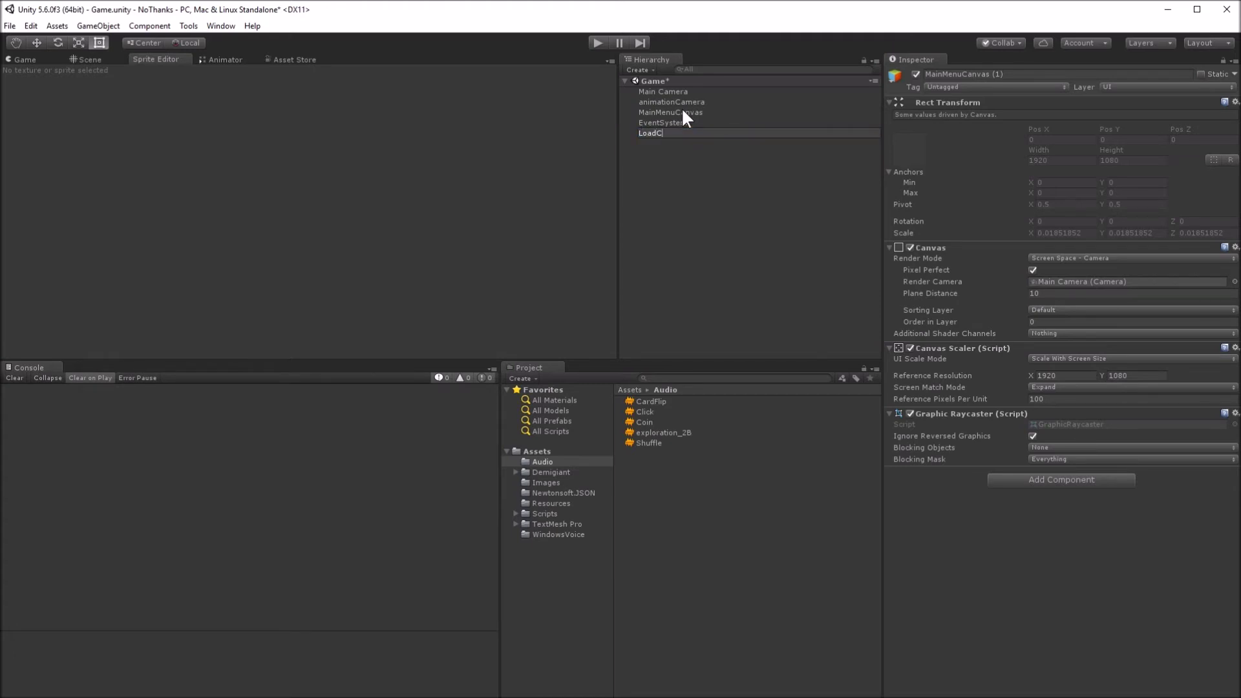
key("Return")
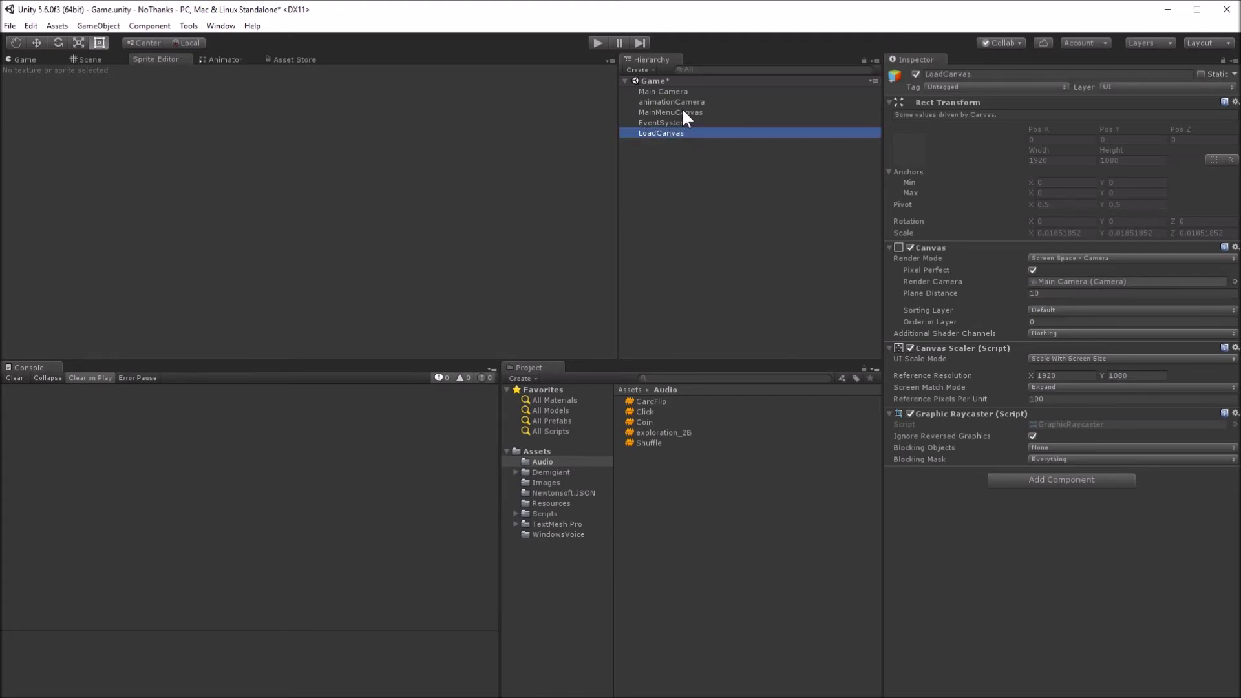
left_click(1042, 320)
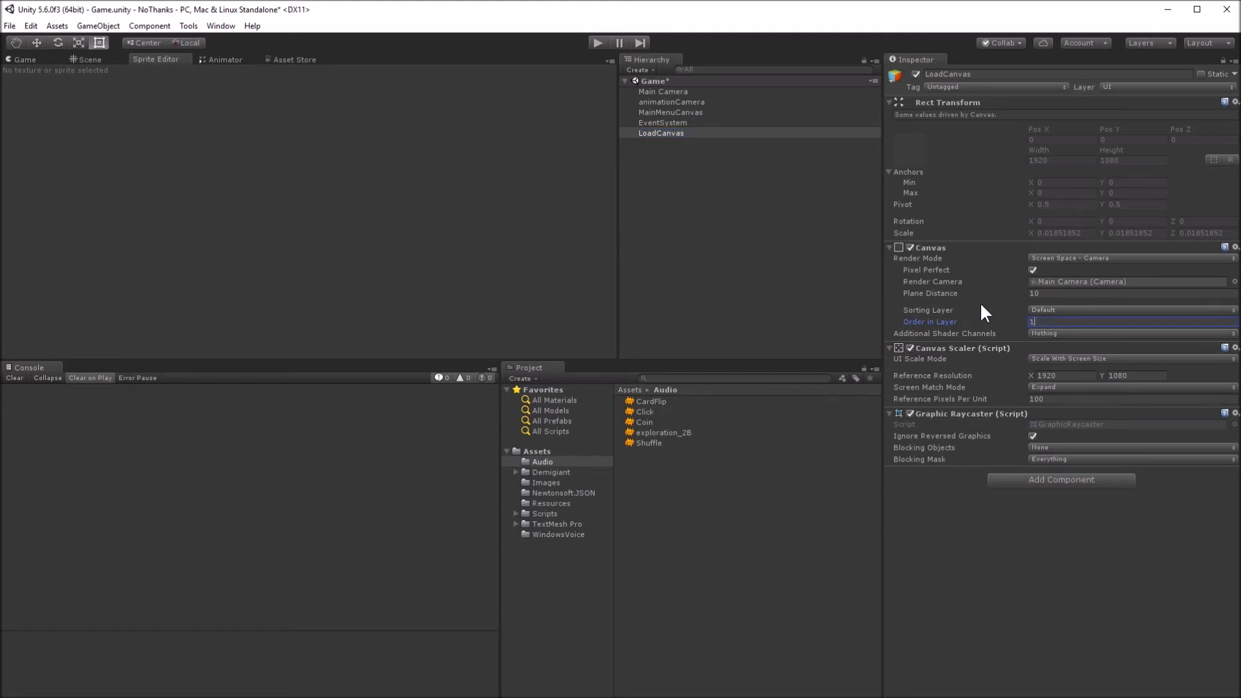
left_click(687, 112)
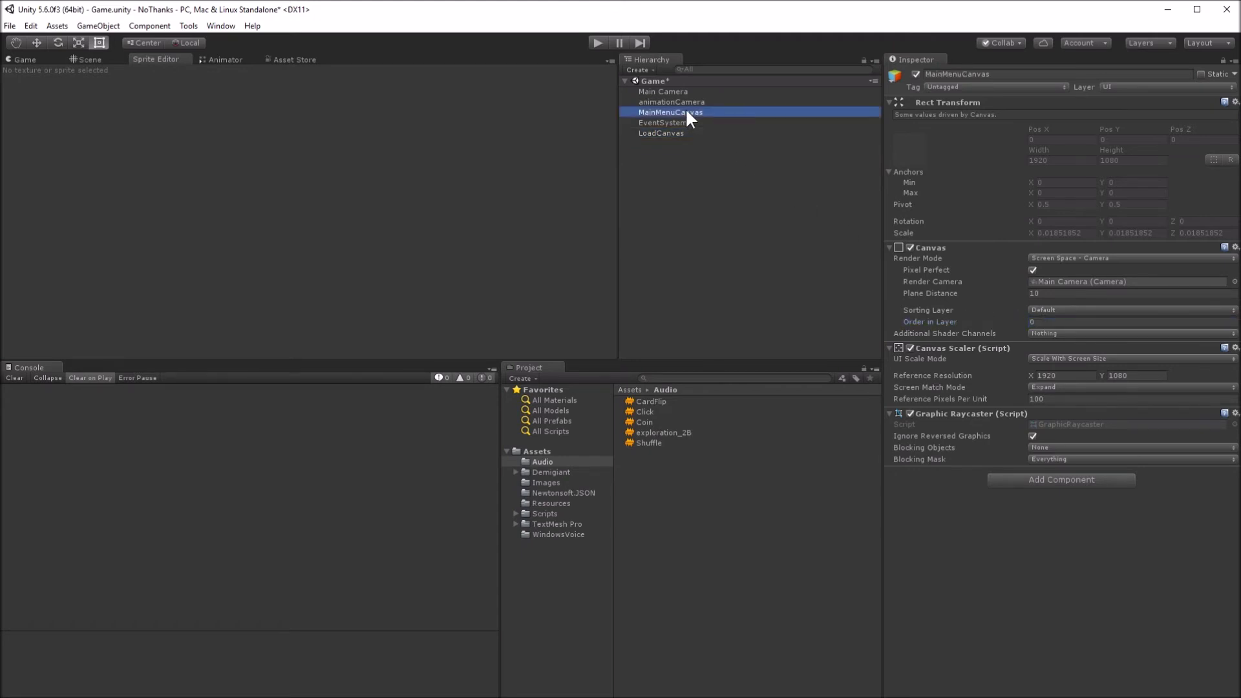
- Duplicate MainMenuCanvas as GameCanvas and set it inactive
key("ctrl+d")
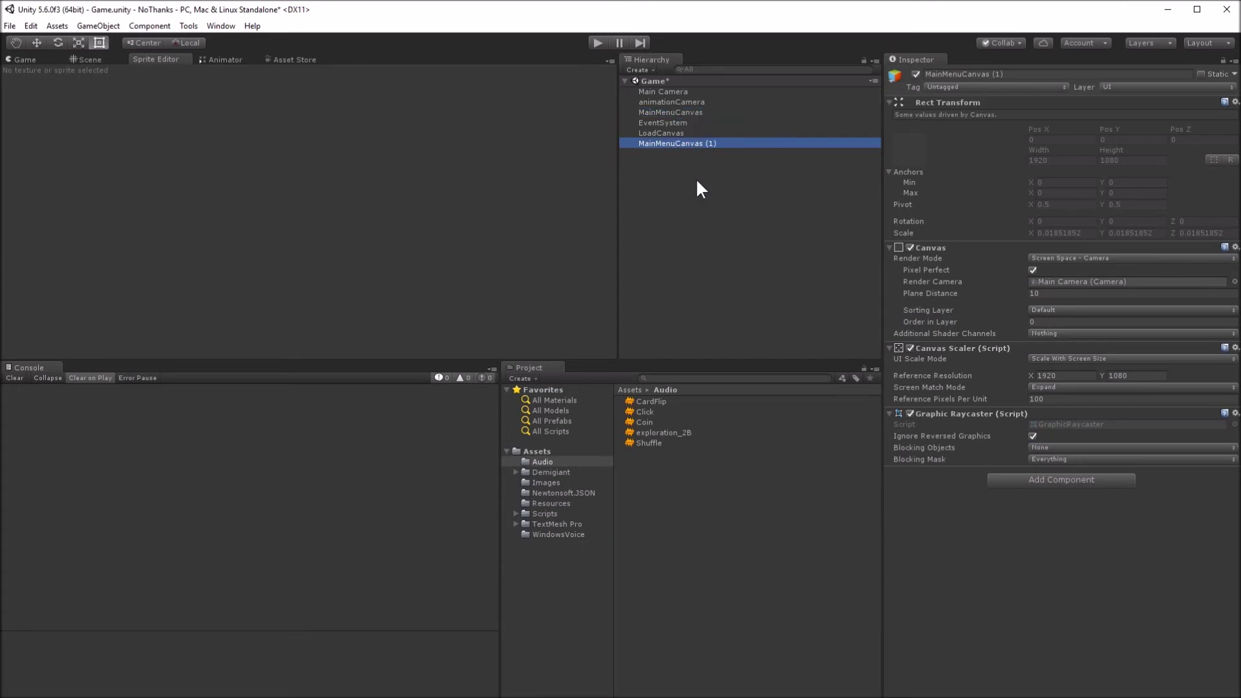
key("F2")
type("GameCanvas")
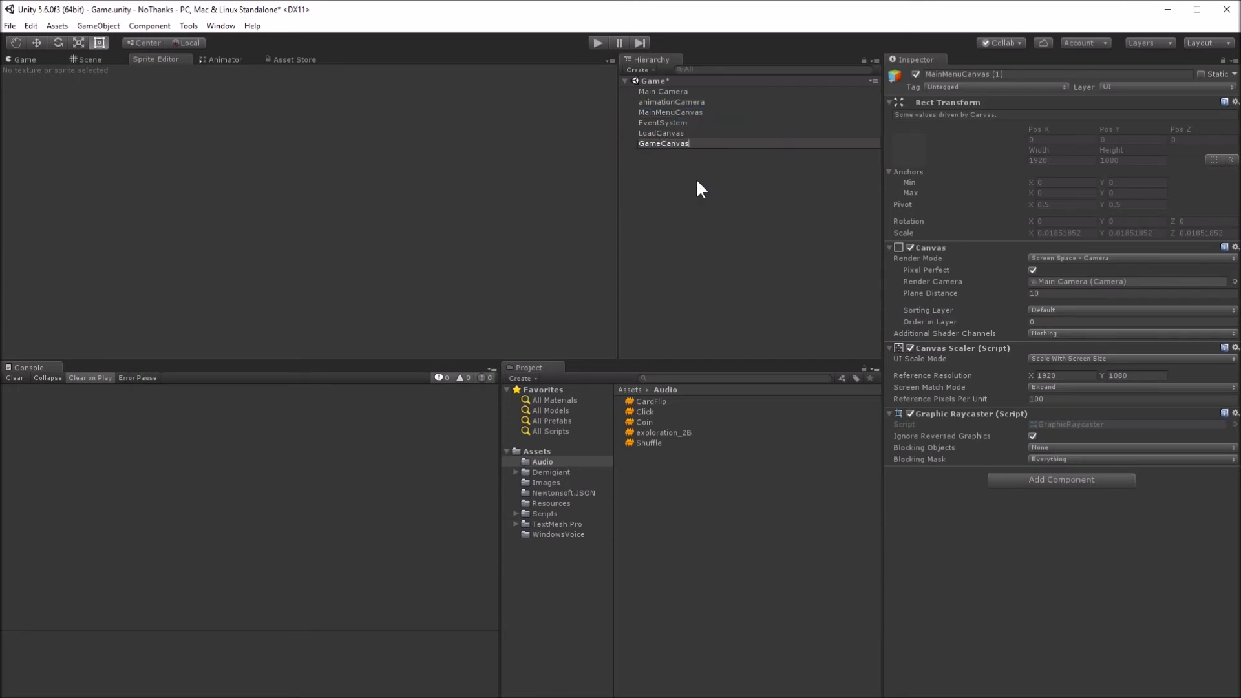
key("Return")
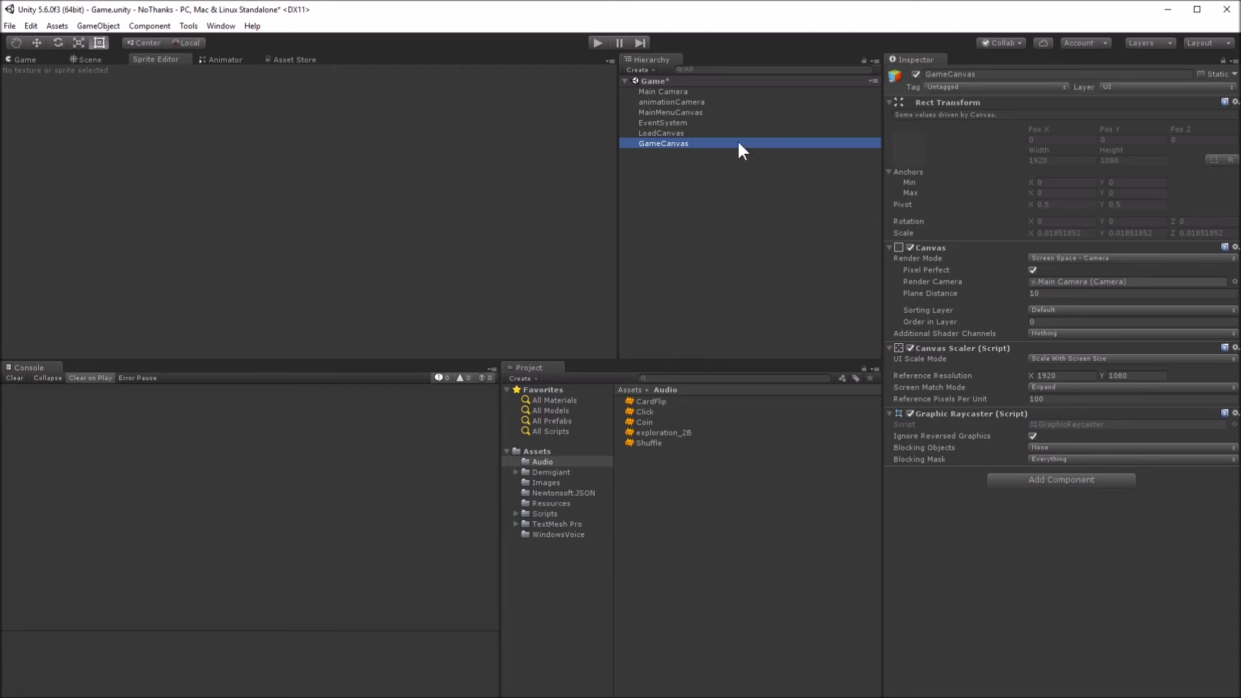
left_click(915, 74)
left_click(673, 113)
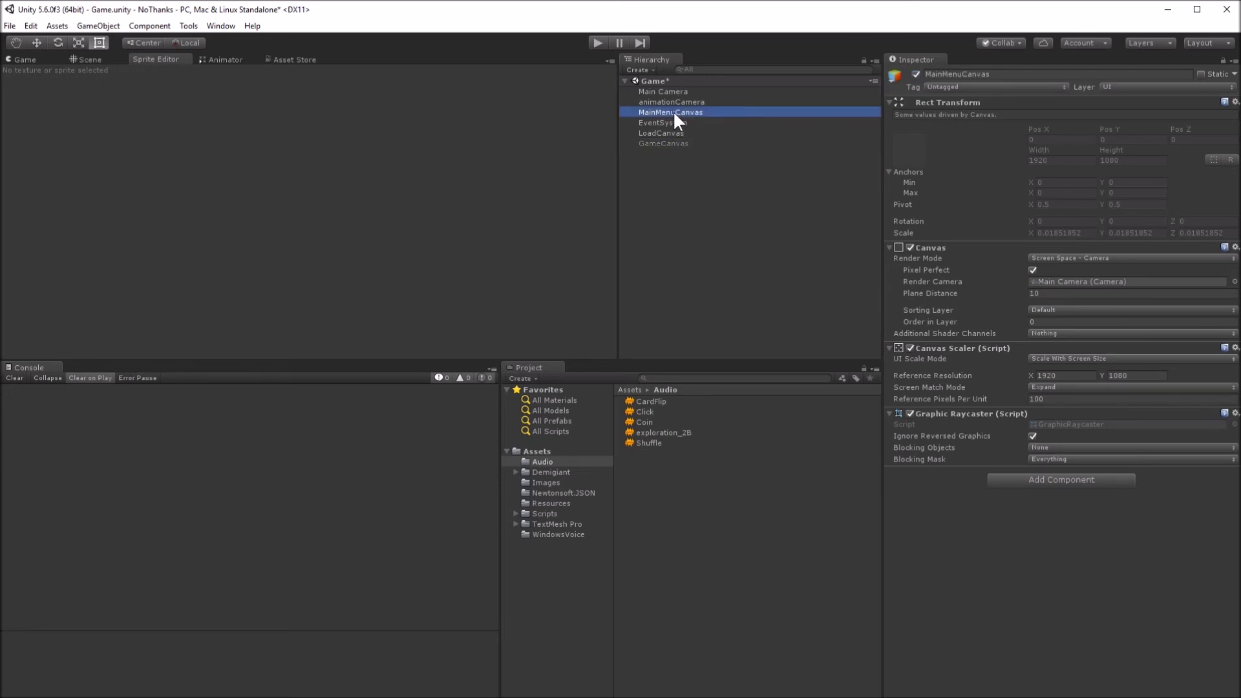
- Save the scene and duplicate MainMenuCanvas as DialogCanvas
key("ctrl+s")
key("ctrl+d")
key("F2")
type("Dia")
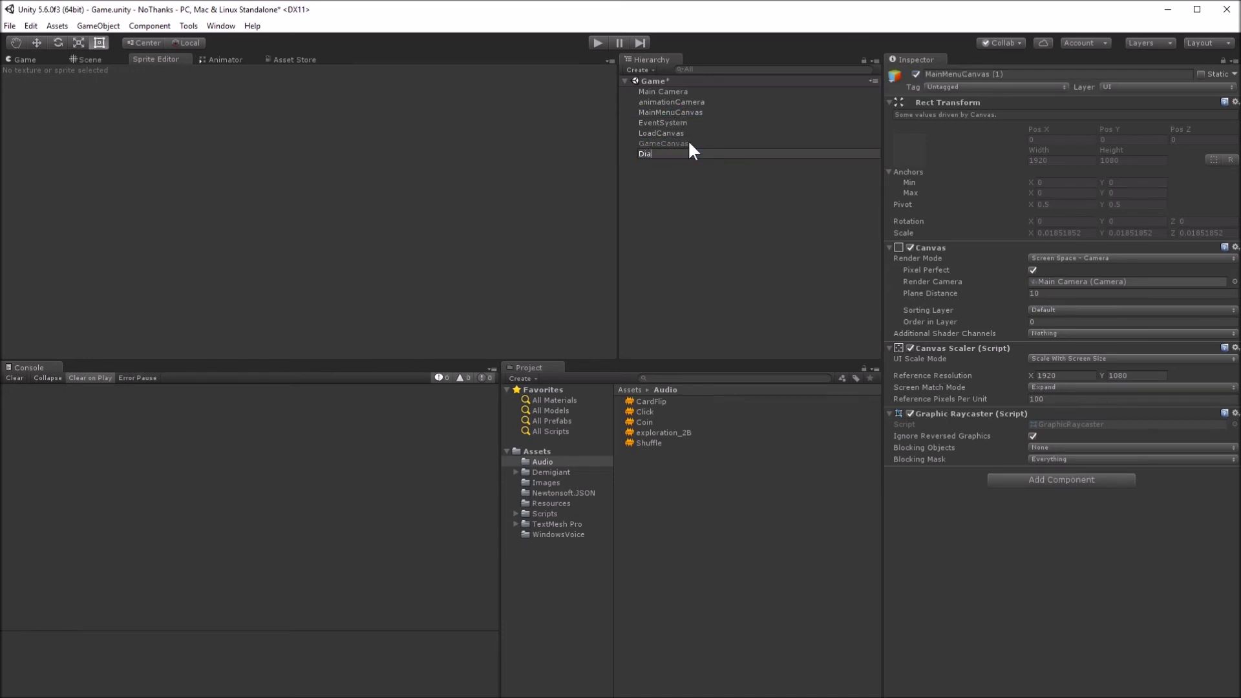
key("Return")
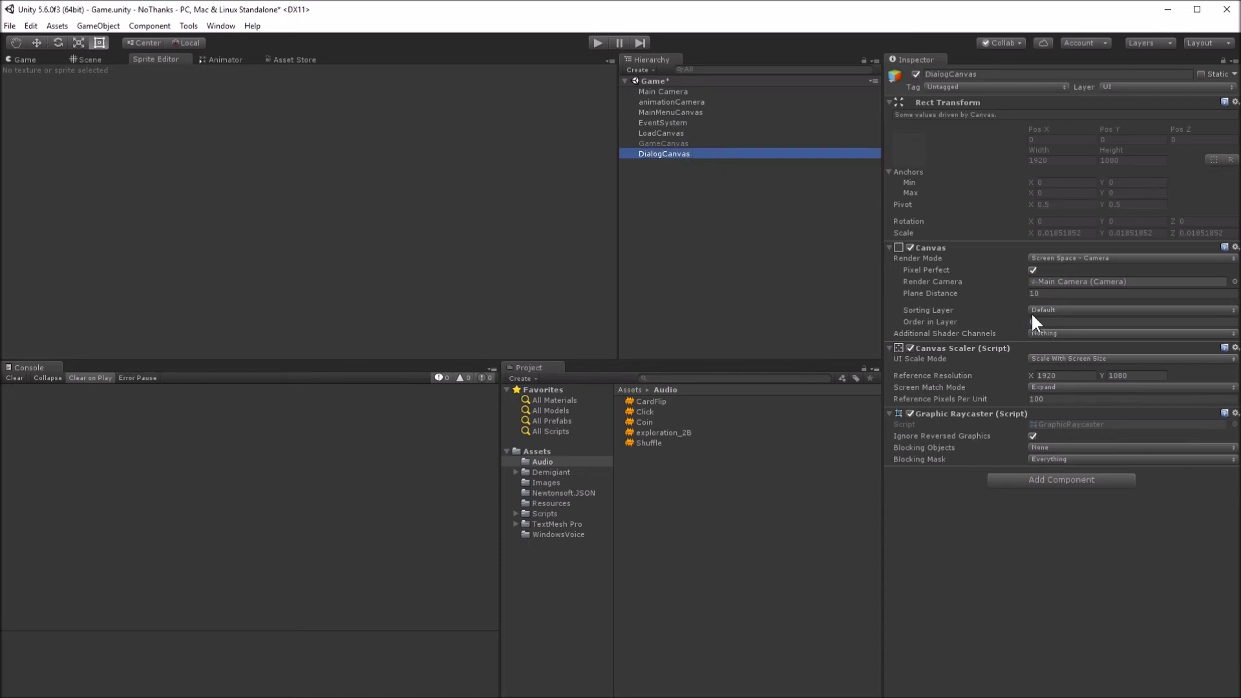
- Give DialogCanvas Order in Layer 1 and make another copy of MainMenuCanvas
left_click(1048, 322)
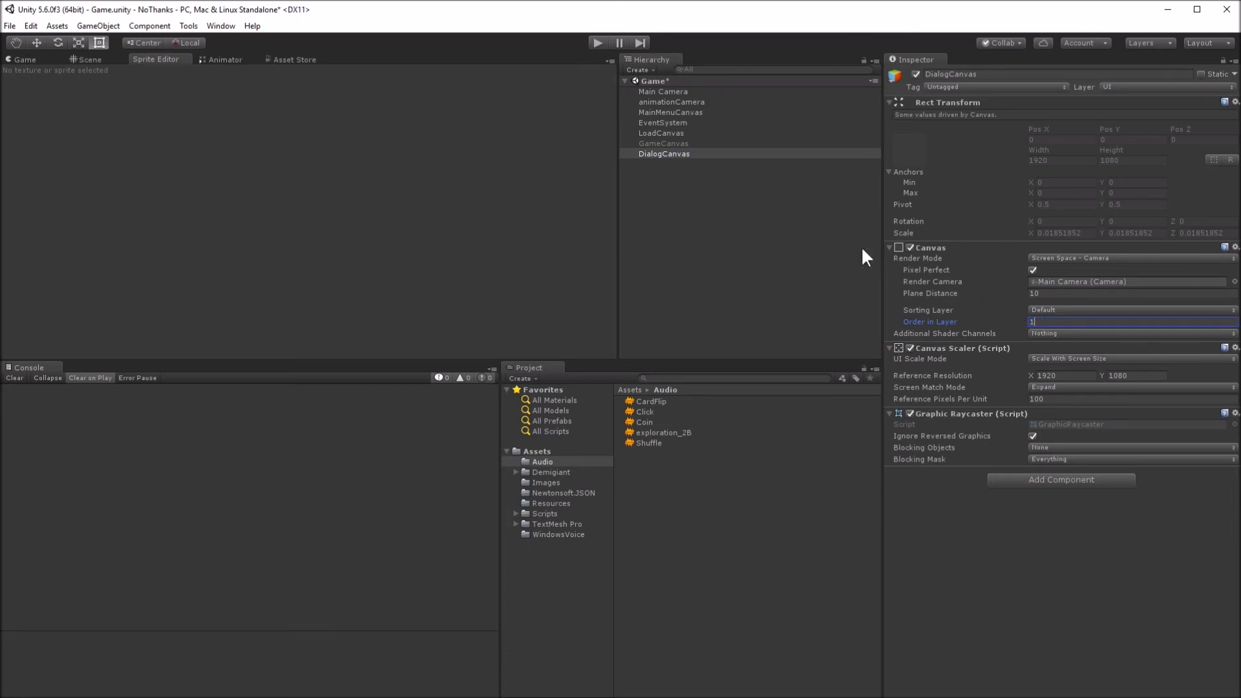
left_click(671, 111)
key("ctrl+d")
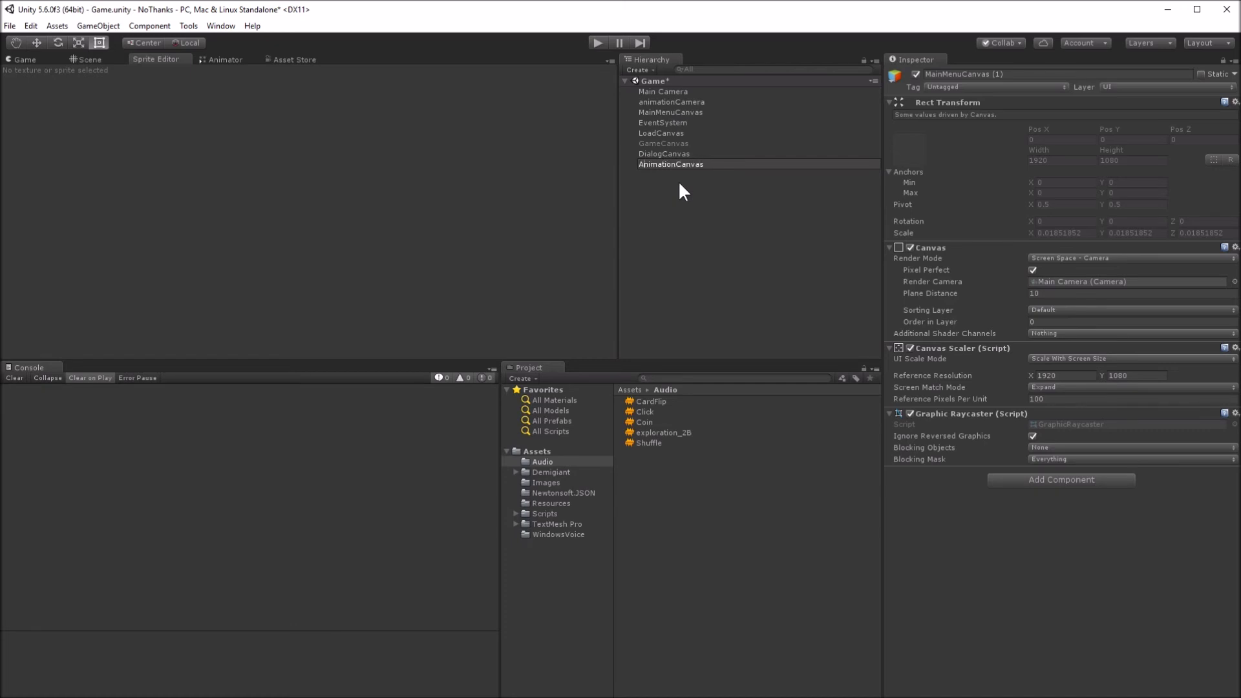
- Name the copy AnimationCanvas and set its Render Camera to animationCamera
key("Return")
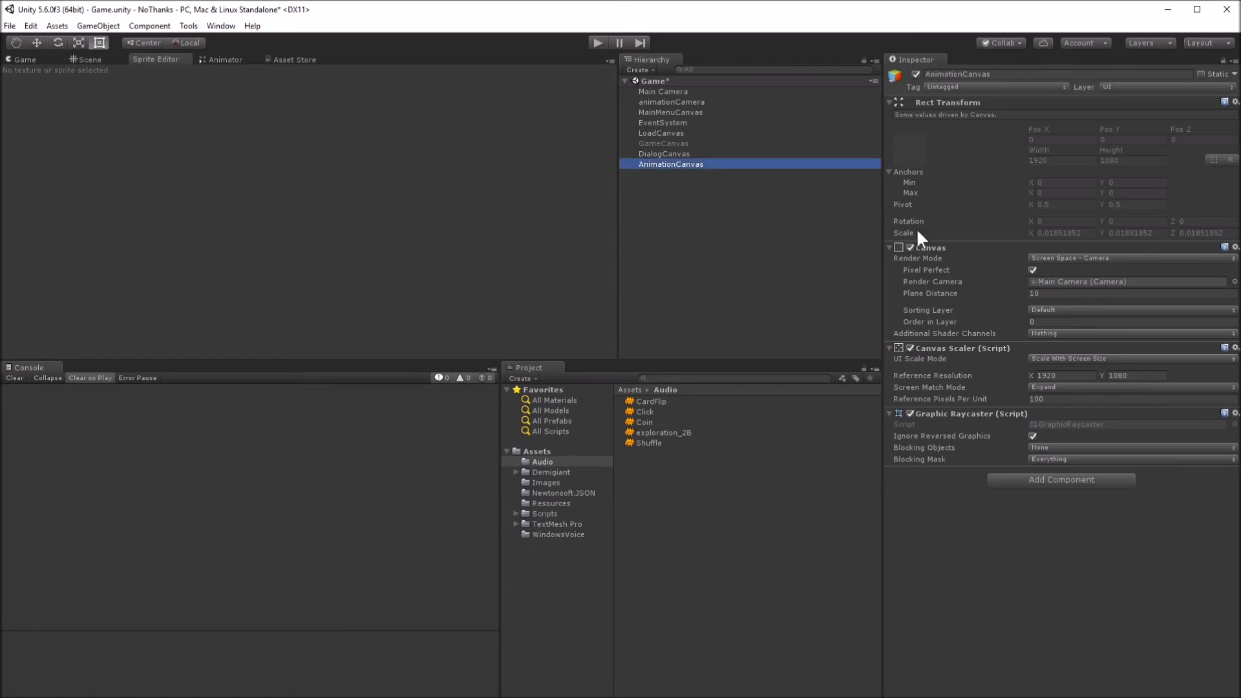
left_click(1235, 281)
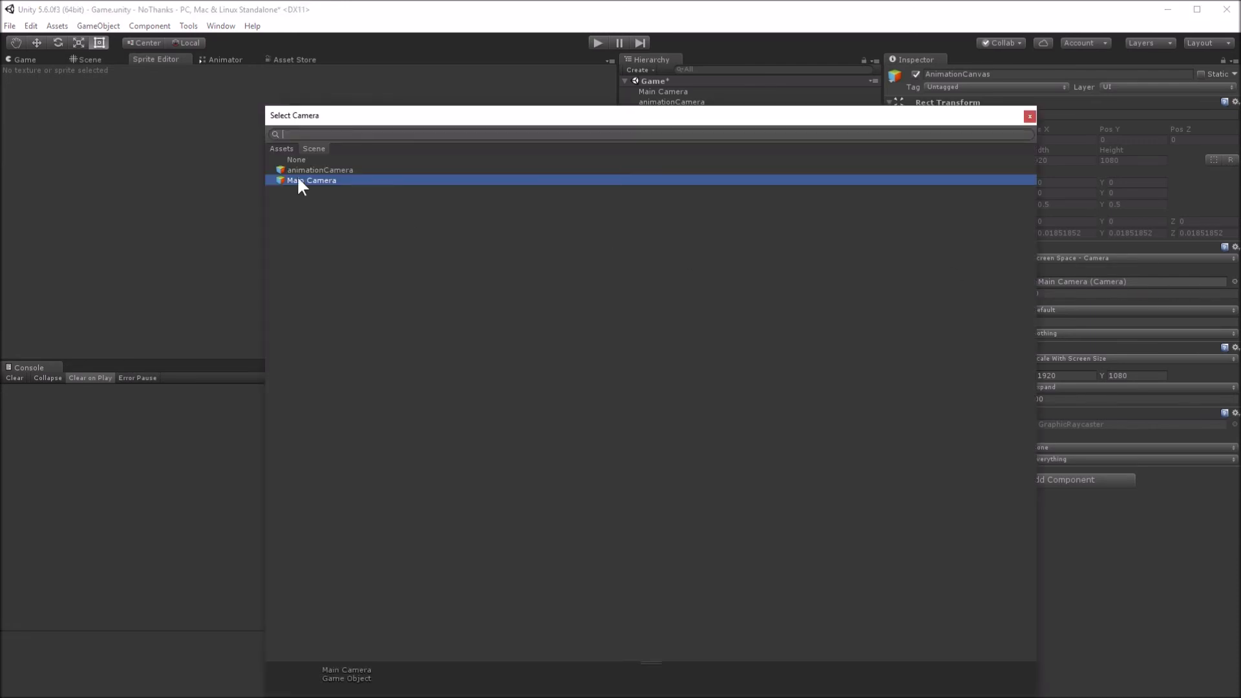
left_click(316, 171)
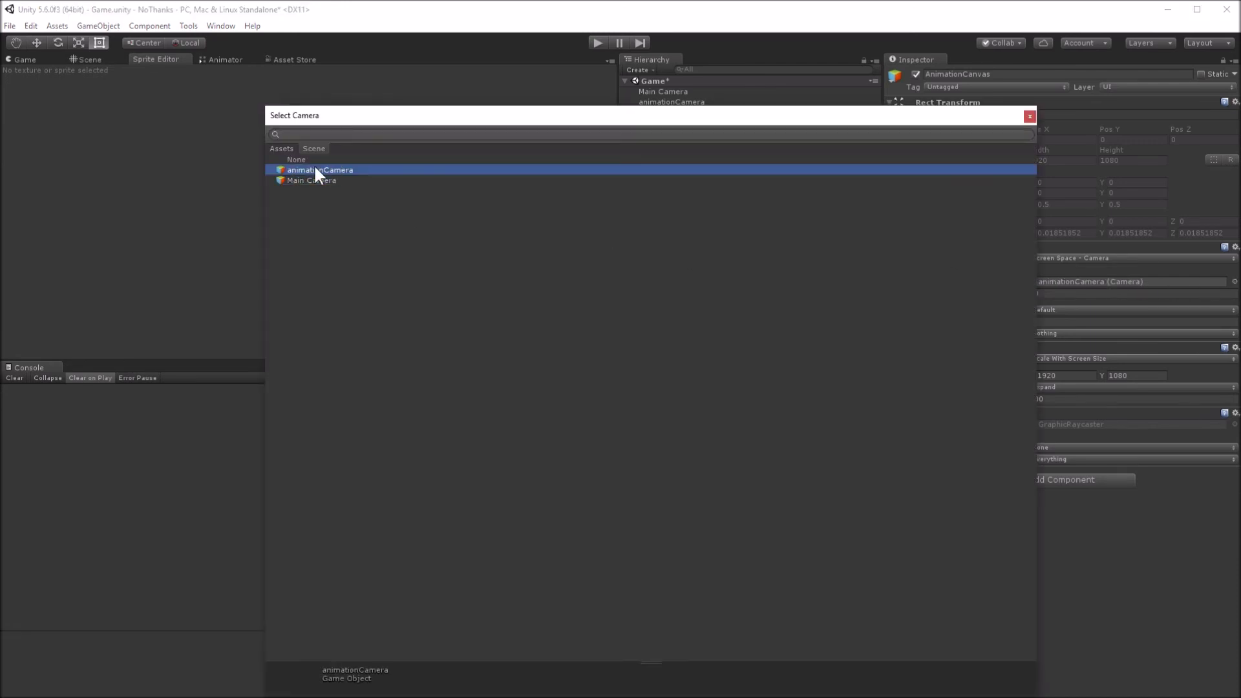
left_click(1030, 116)
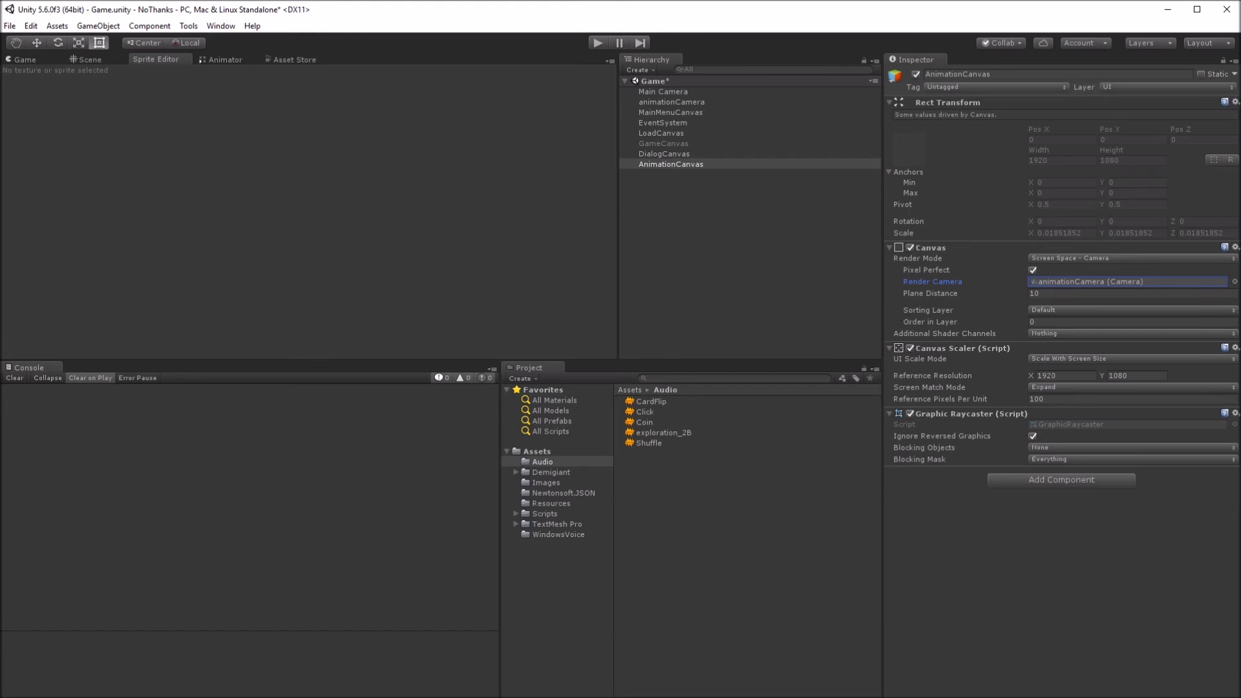
left_click(671, 164)
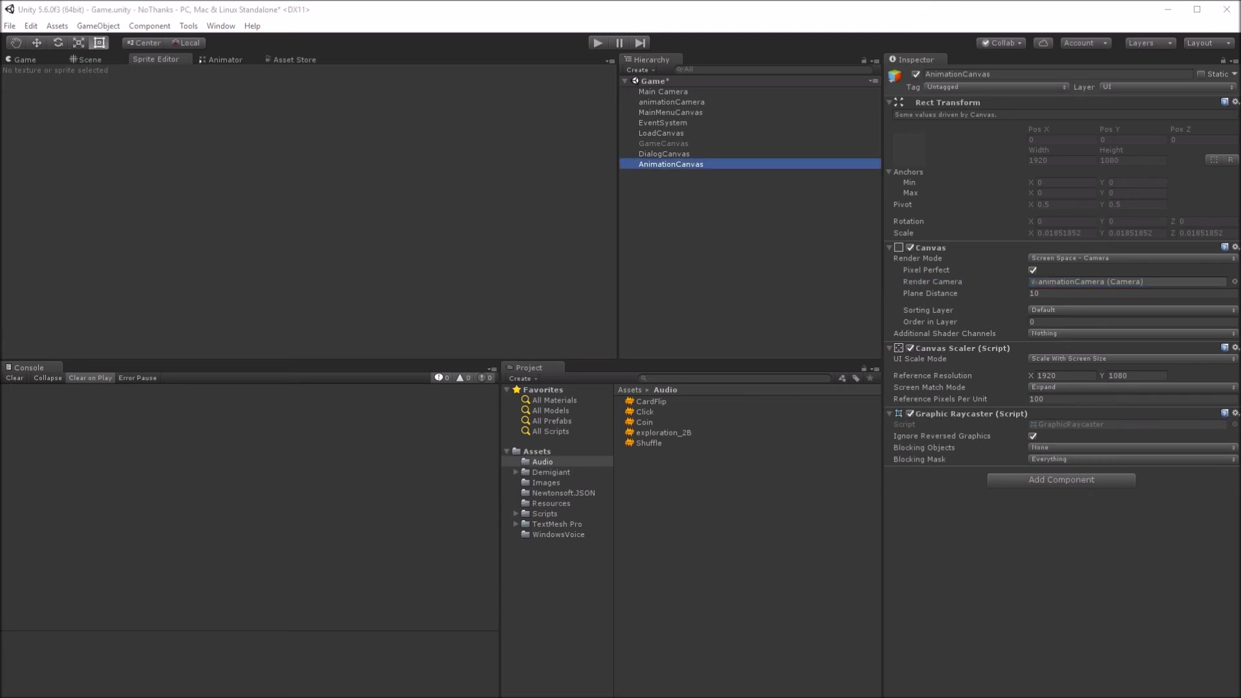
- Drag EventSystem below AnimationCanvas to the bottom of the hierarchy
left_click(670, 123)
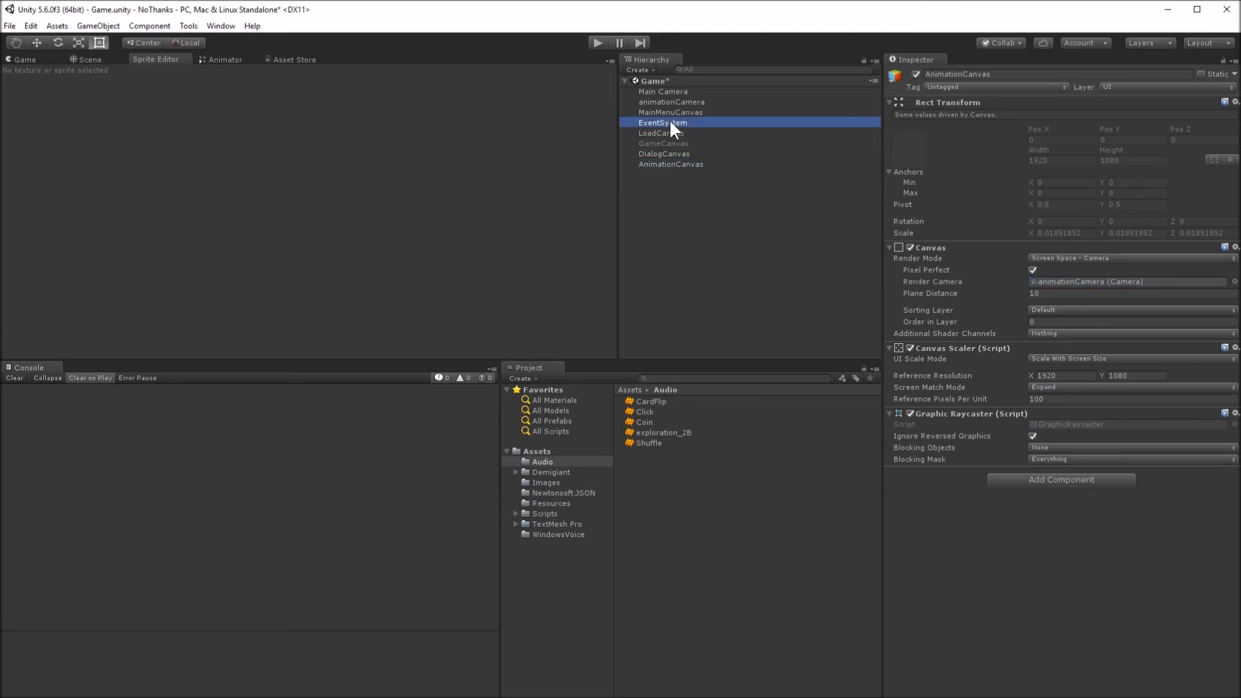
left_click_drag(669, 125, 669, 170)
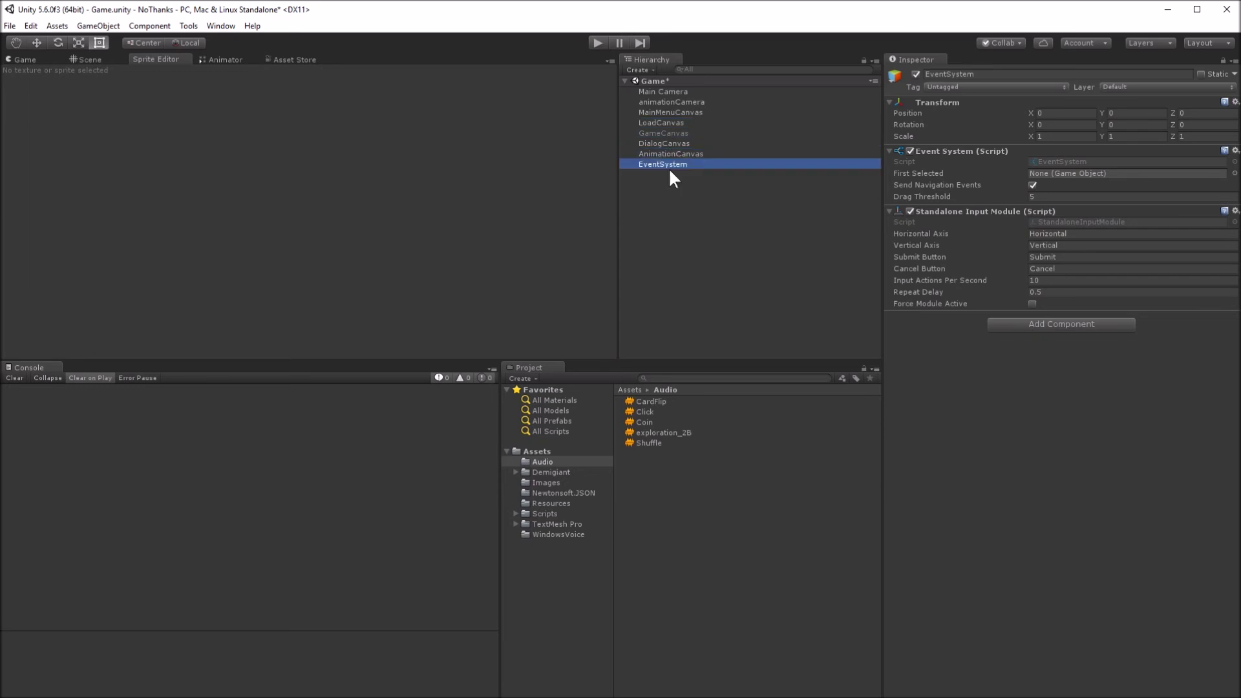
left_click(667, 97)
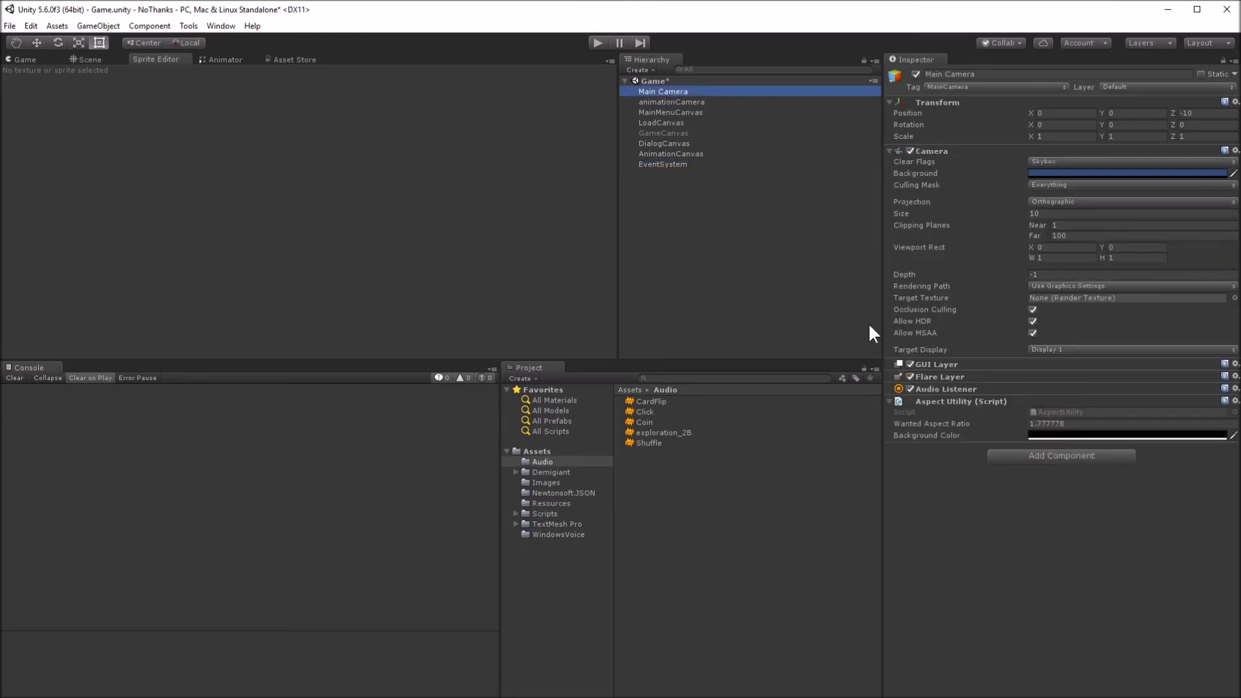
left_click(662, 194)
- Create an empty GameObject named Controller and start searching for a component to add
right_click(662, 194)
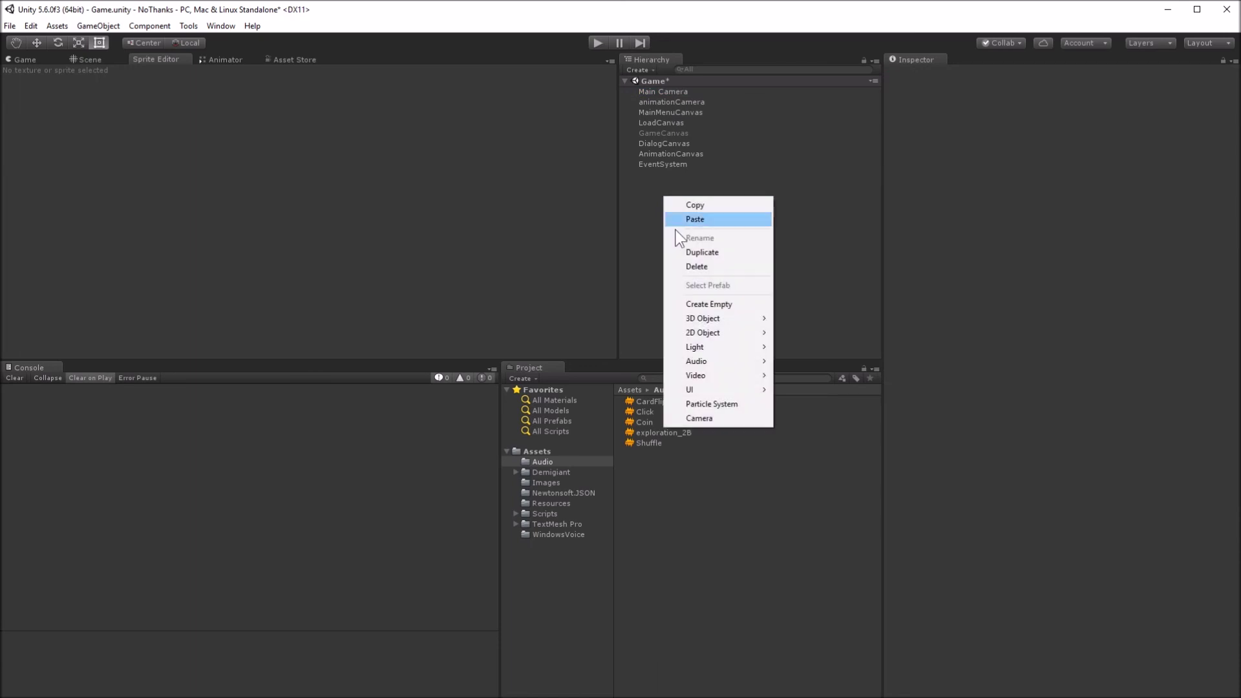
left_click(685, 304)
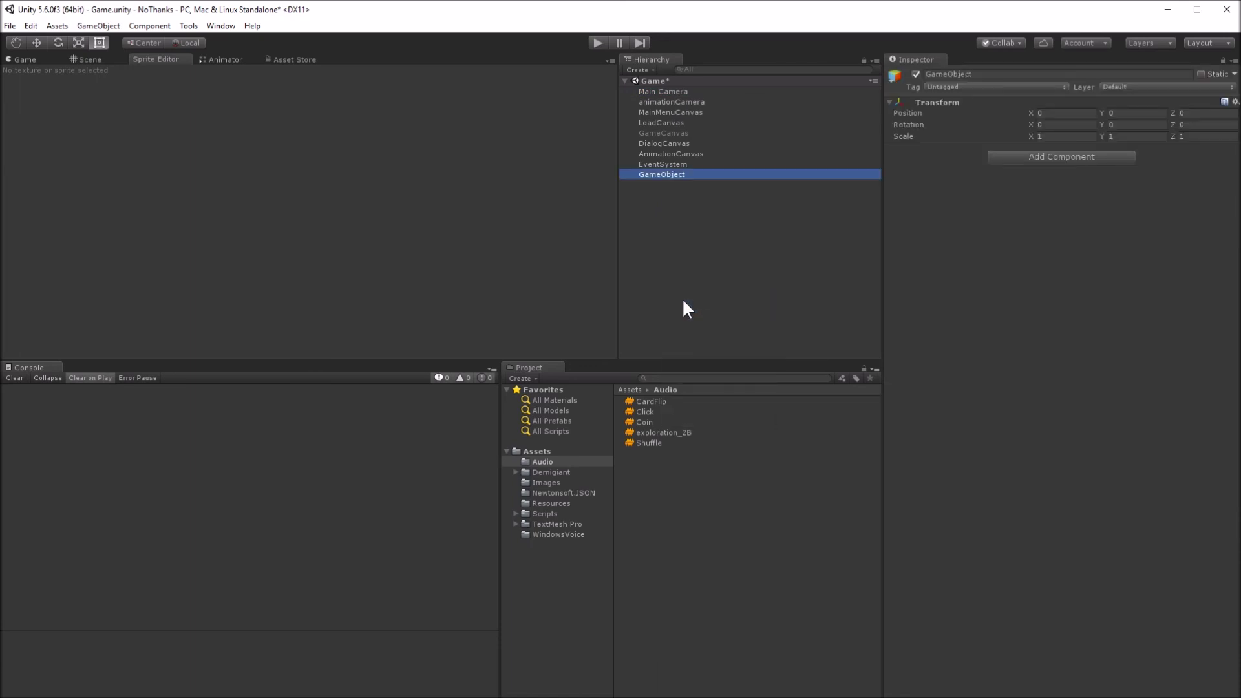
type("Cont")
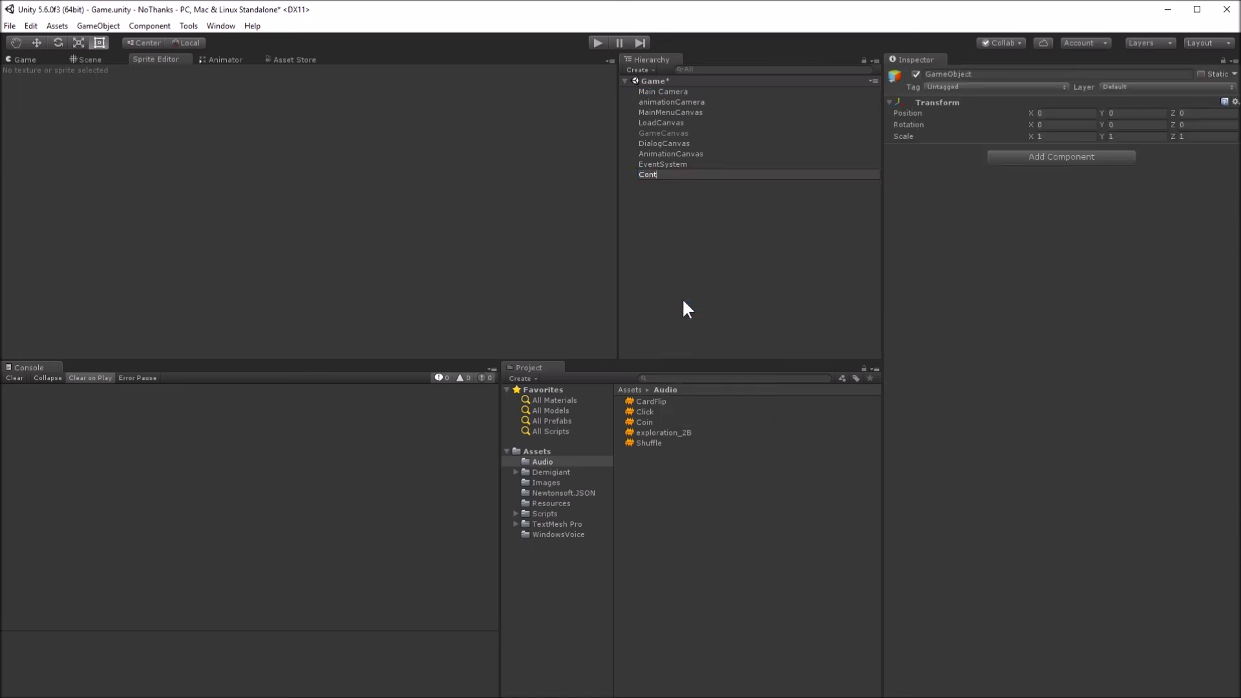
type("roller")
key("Return")
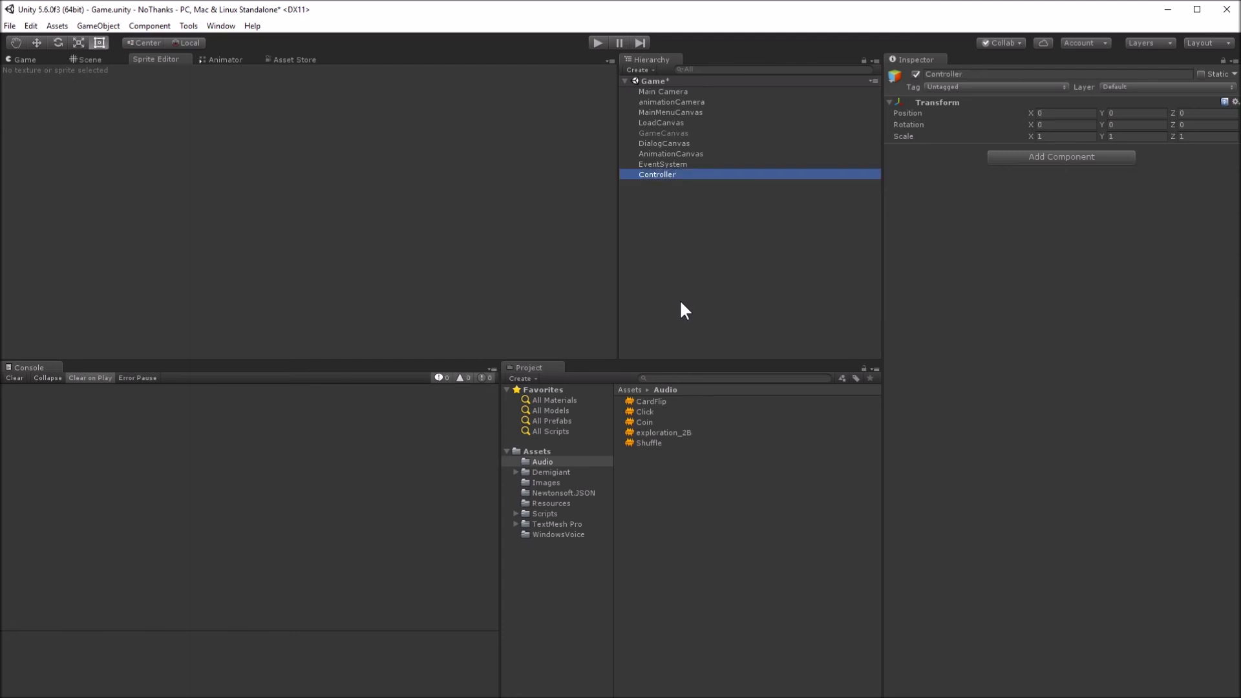
left_click(1012, 161)
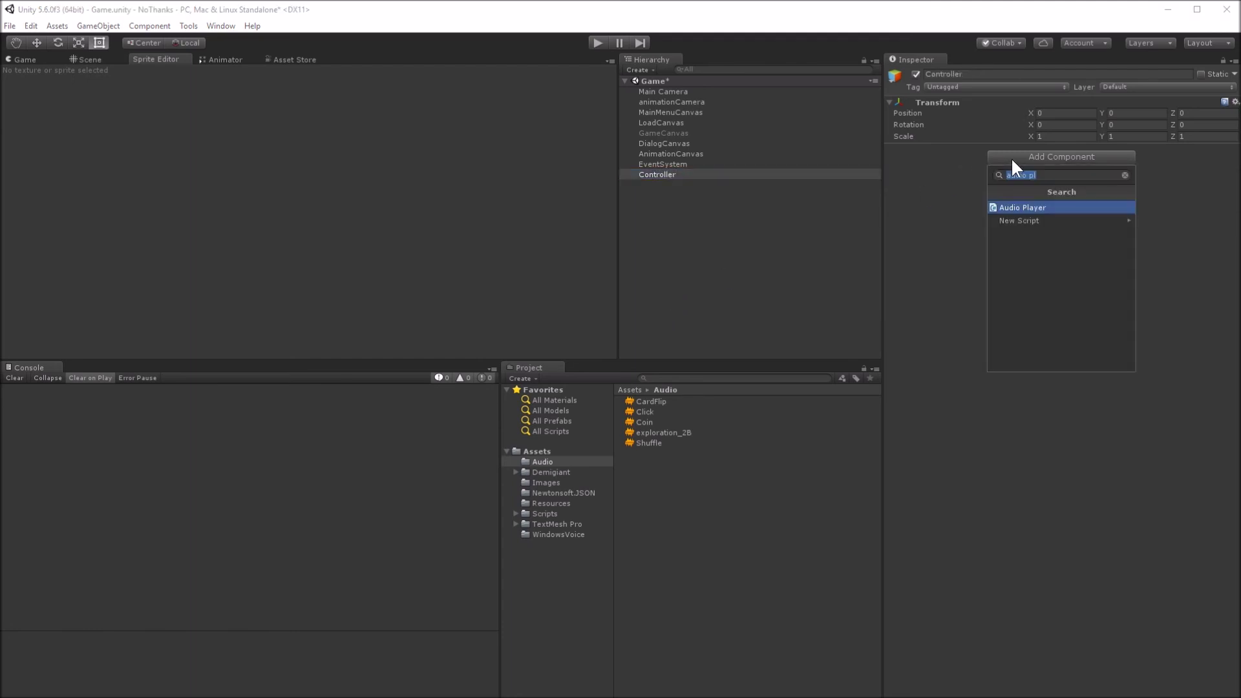
- Add the Audio Player component to Controller and set Enumerated Clips size to 2
left_click(1026, 208)
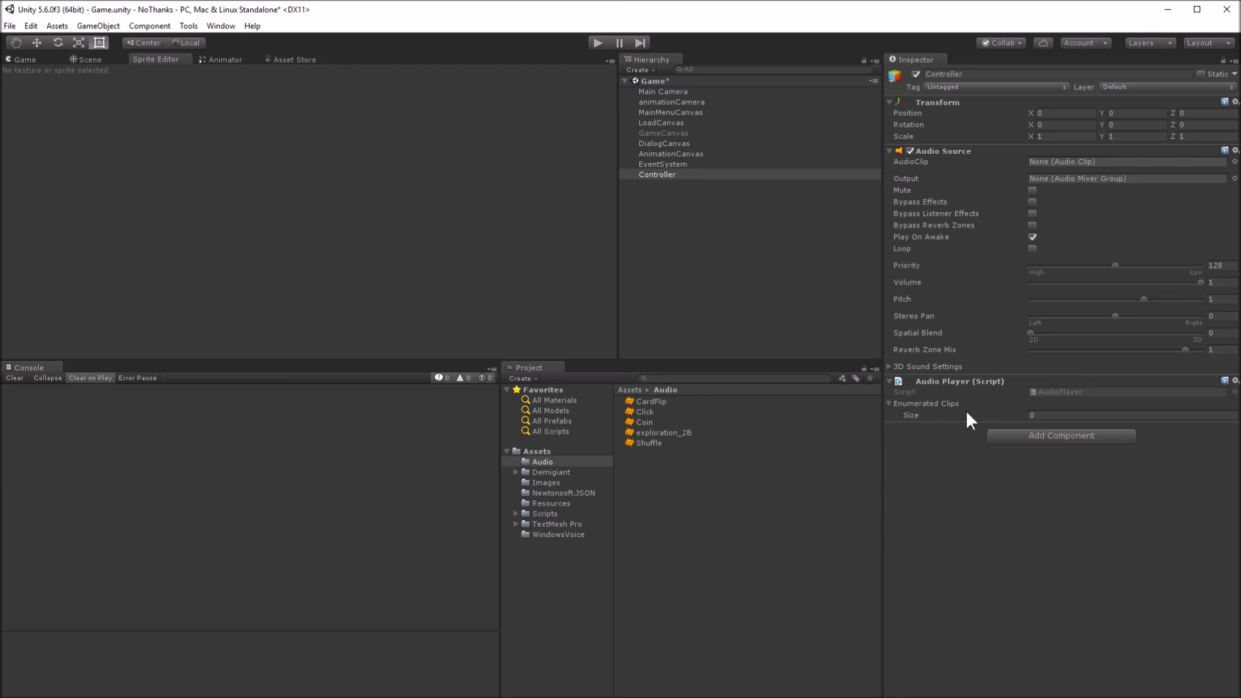
left_click(1036, 417)
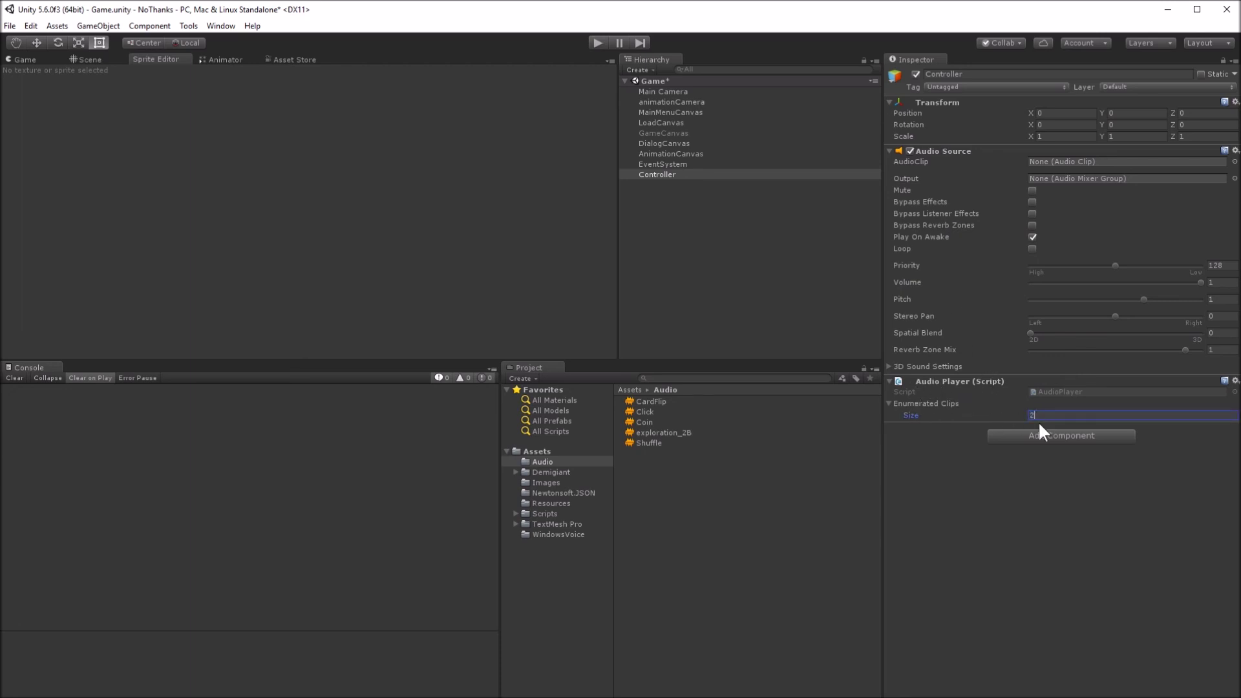
key("Return")
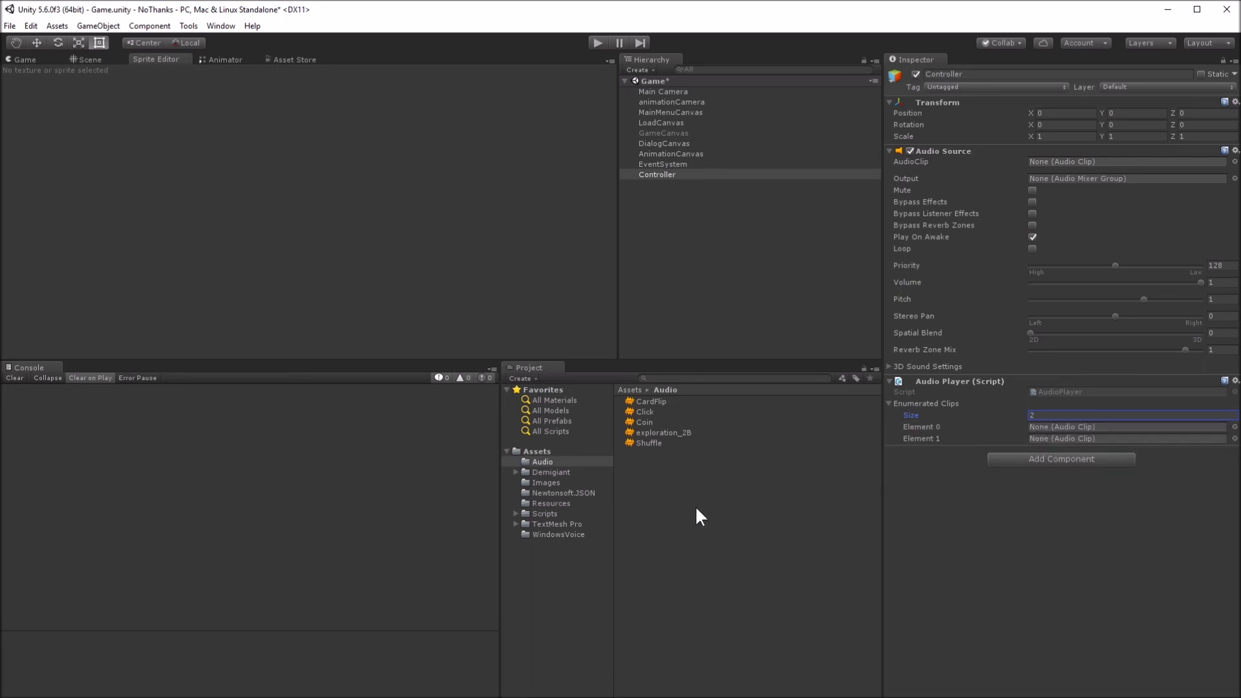
- Assign exploration_2B to Element 0 and Click to Element 1, then save the scene
left_click(658, 431)
left_click_drag(658, 428, 1062, 428)
left_click(645, 411)
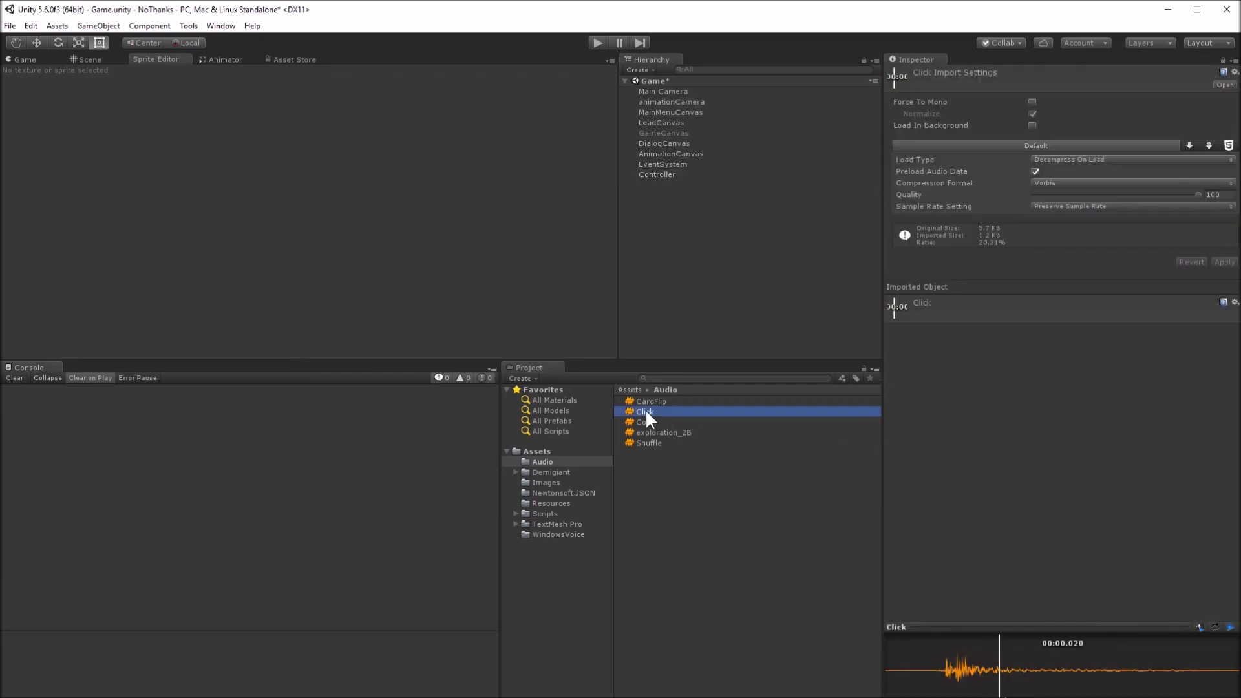
left_click(648, 174)
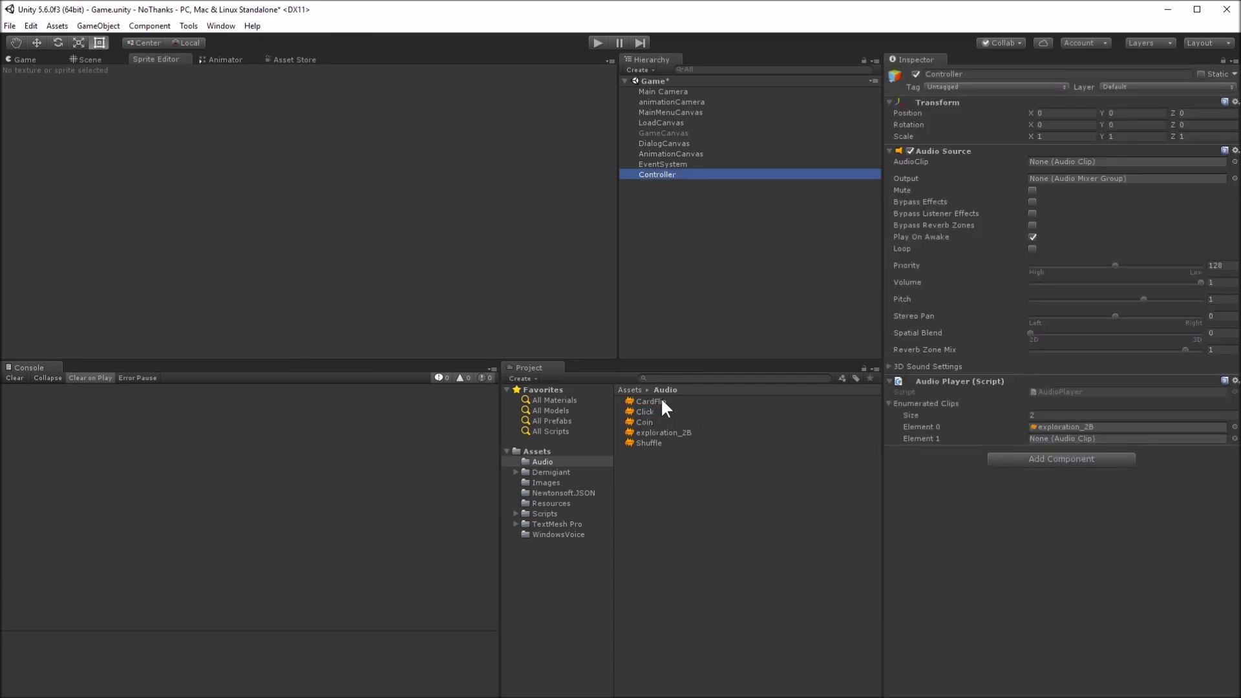
left_click_drag(643, 412, 1059, 441)
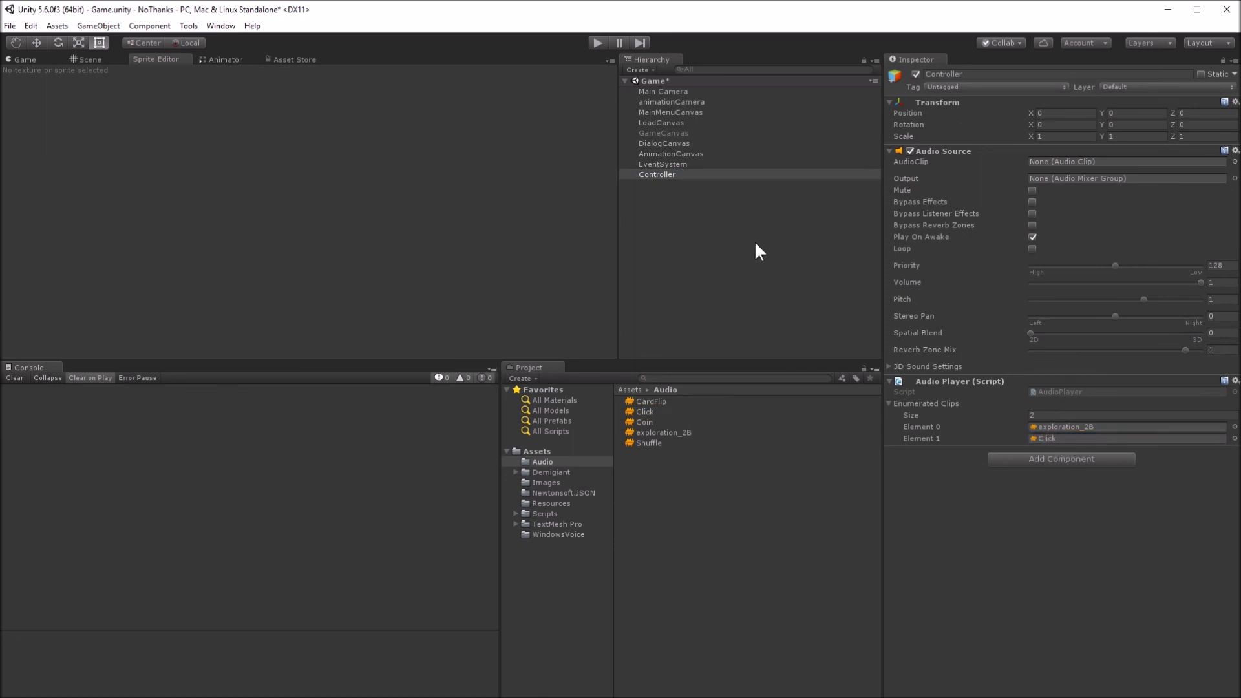
key("ctrl+s")
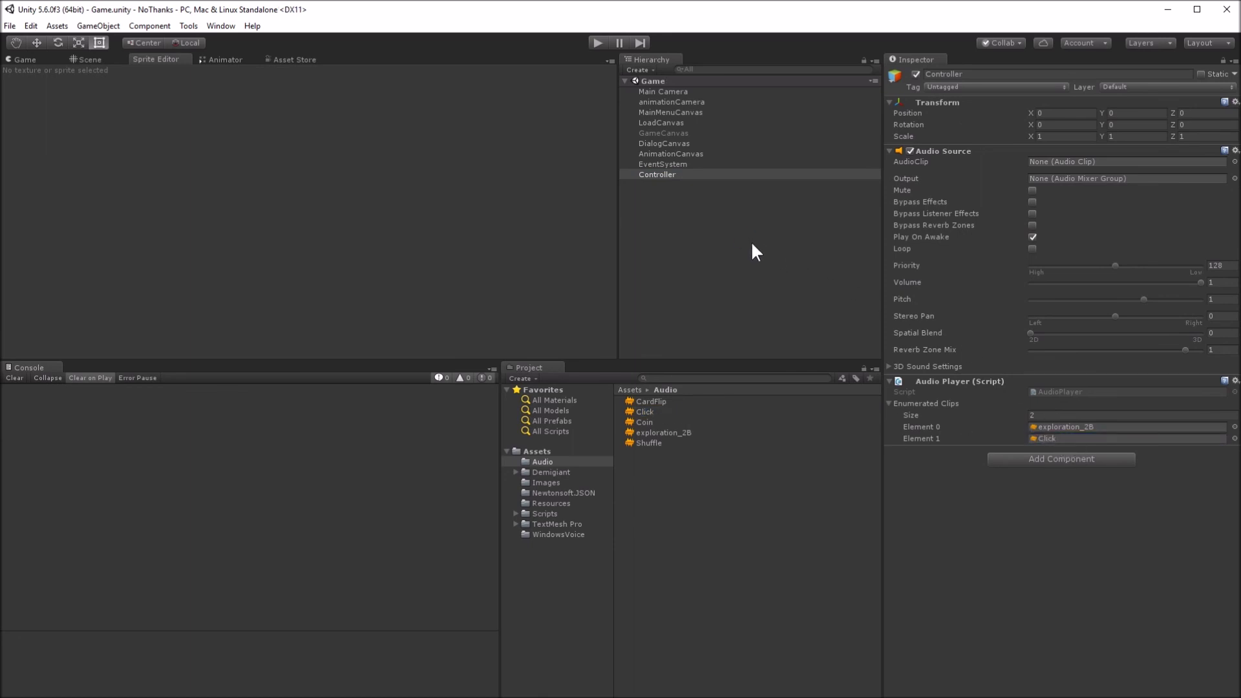